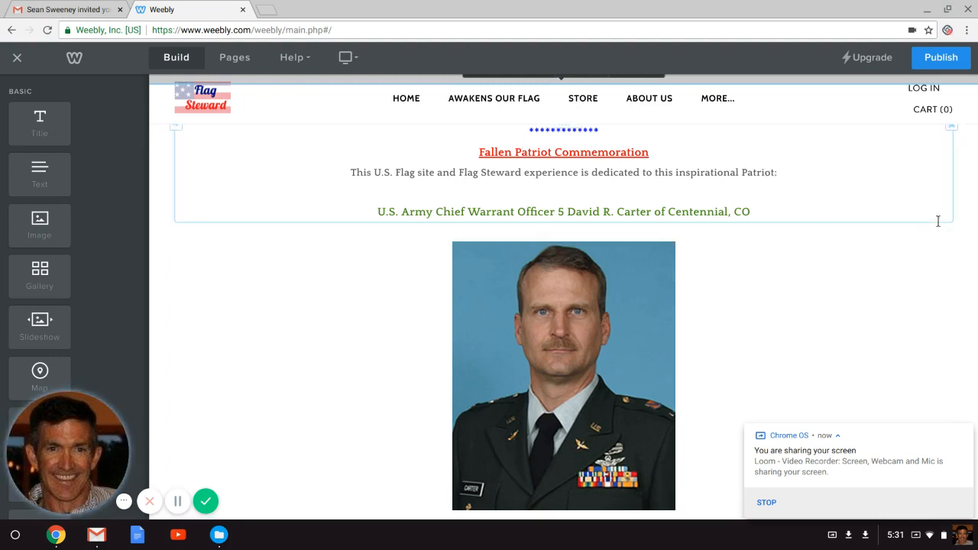
# Look through the Fallen Patriot Commemoration section and on to the Patriot Honor Roll section of the page.
pyautogui.scroll(-1, 935, 221)
pyautogui.scroll(-5, 936, 227)
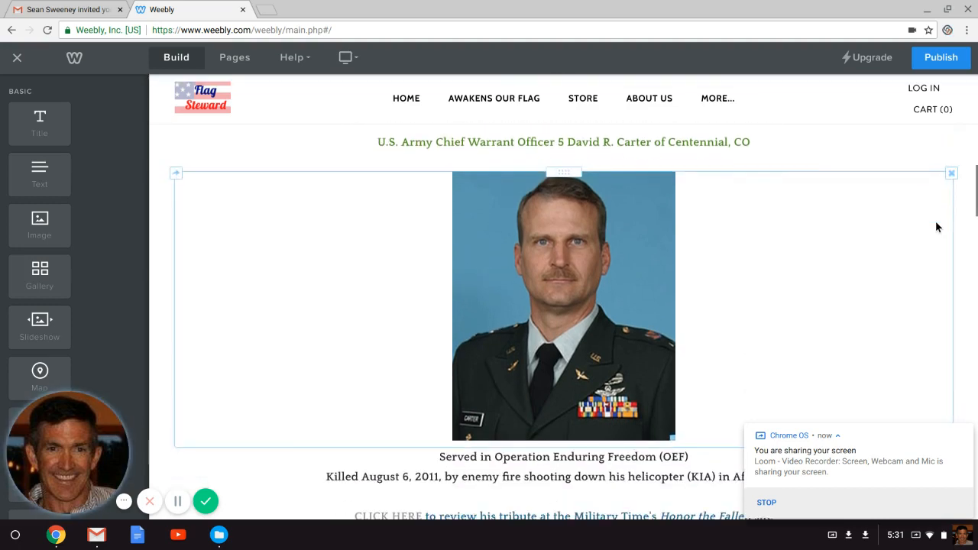
pyautogui.scroll(-4, 936, 227)
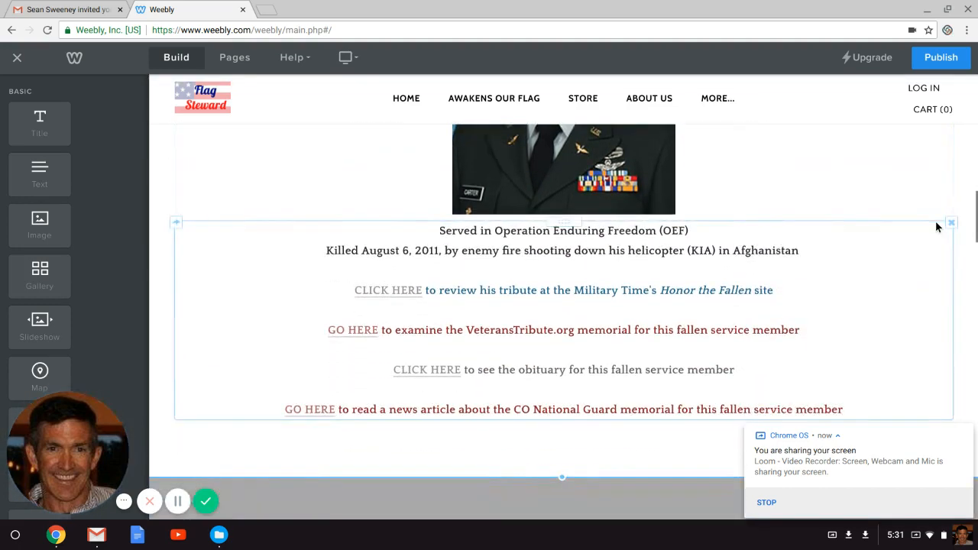
pyautogui.scroll(-7, 935, 222)
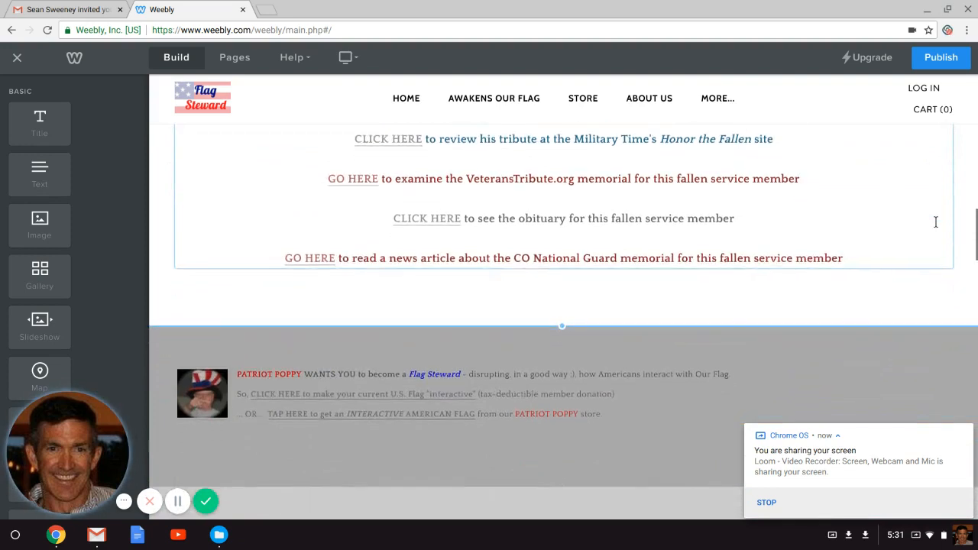
pyautogui.scroll(-3, 937, 227)
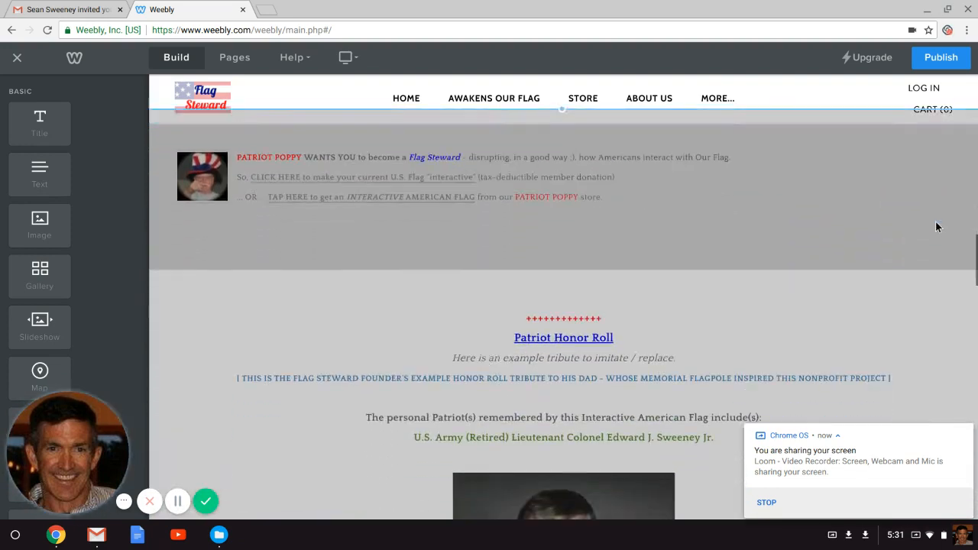
pyautogui.scroll(-3, 937, 227)
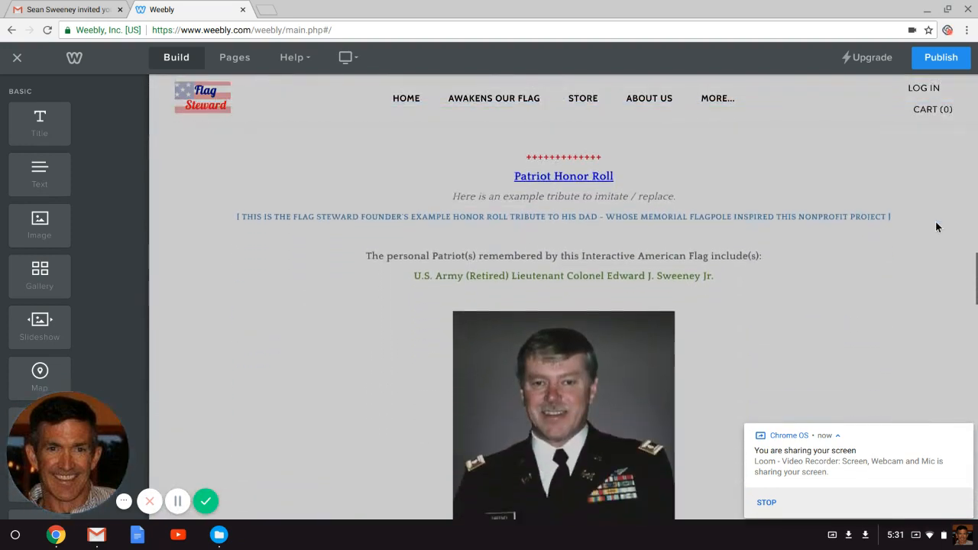
# Review the example tribute in the Patriot Honor Roll section, including its introductory lines, portrait and biography text.
pyautogui.scroll(1, 936, 227)
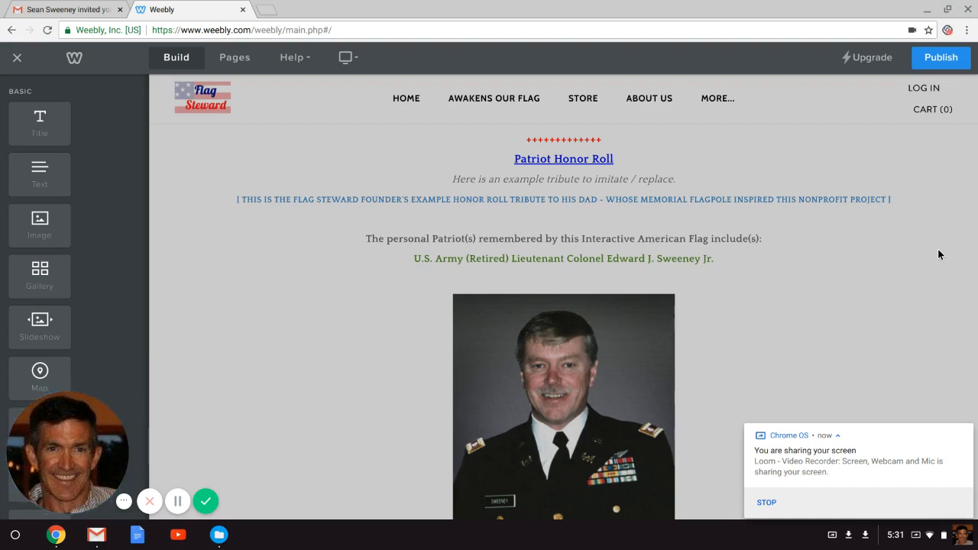
pyautogui.scroll(1, 937, 248)
pyautogui.scroll(-1, 937, 249)
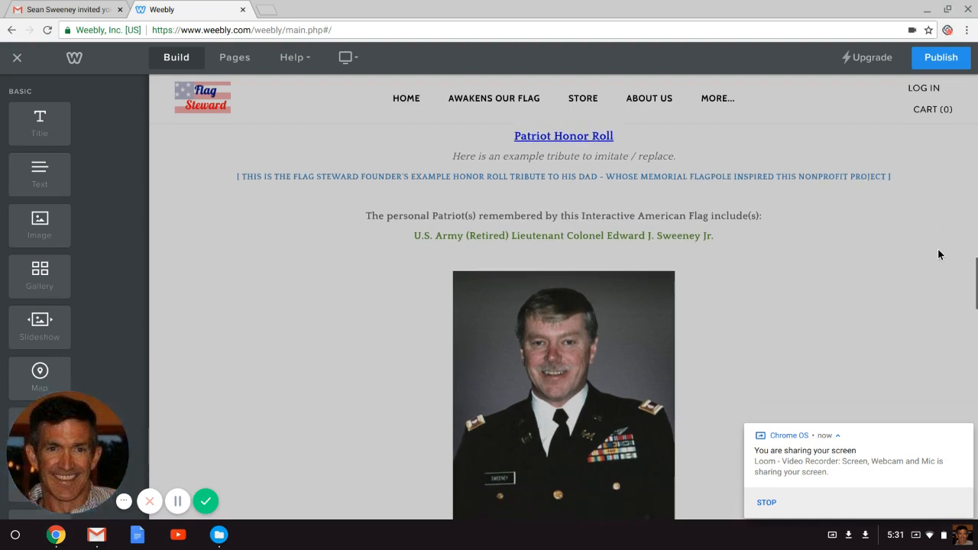
pyautogui.scroll(1, 938, 249)
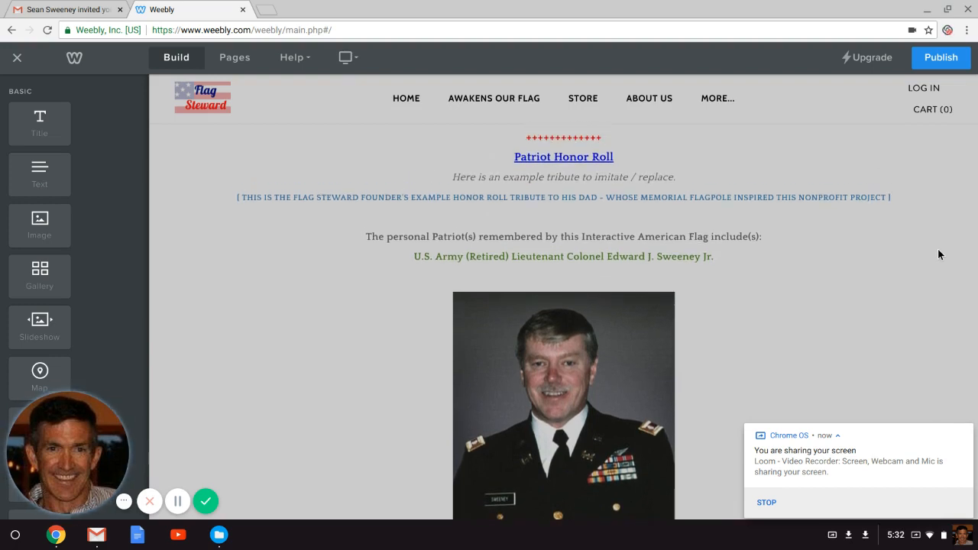
pyautogui.scroll(-1, 937, 248)
pyautogui.scroll(-1, 937, 248)
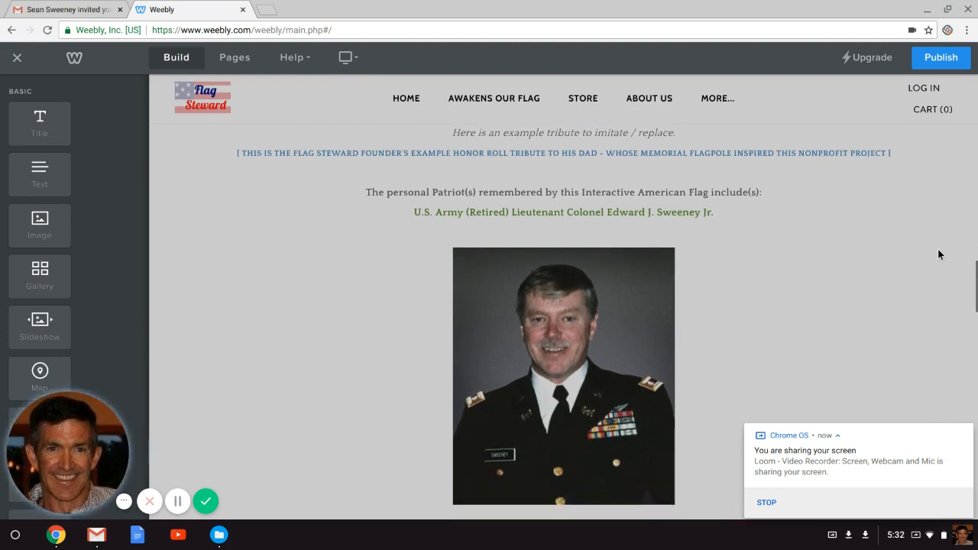
pyautogui.scroll(-1, 938, 253)
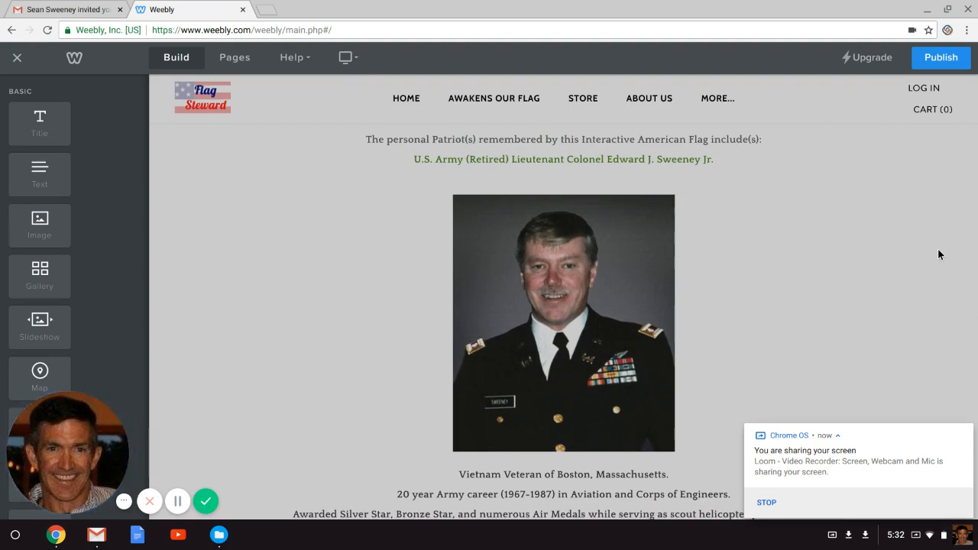
pyautogui.scroll(1, 938, 254)
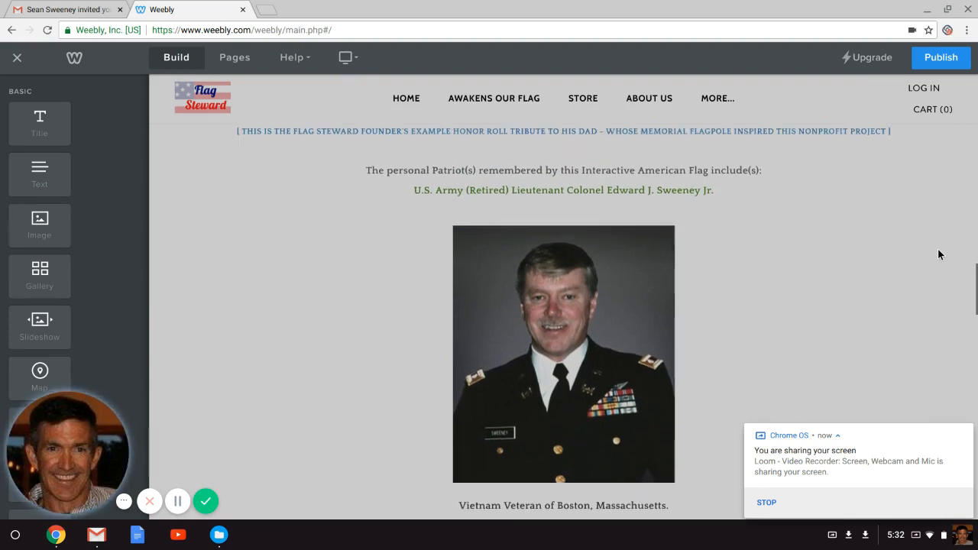
pyautogui.scroll(2, 938, 253)
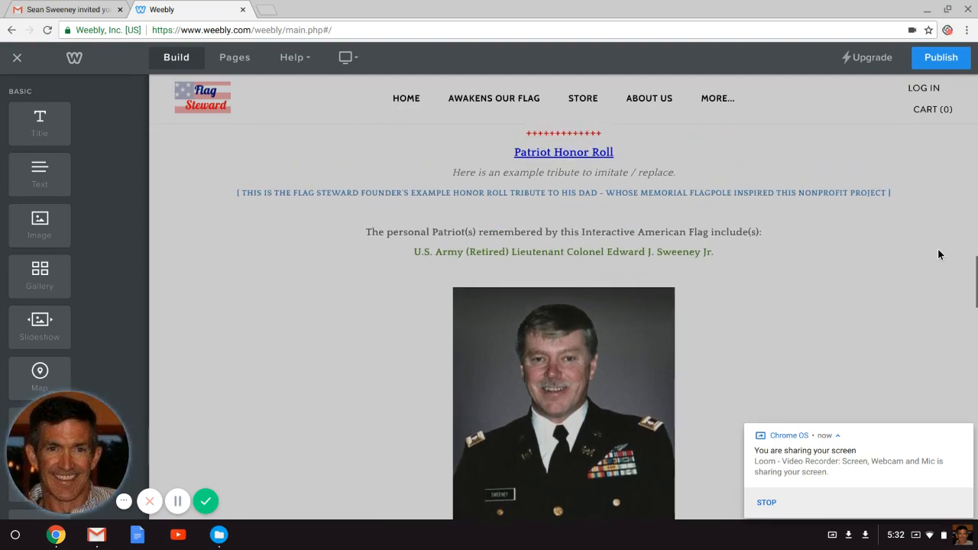
pyautogui.scroll(-1, 938, 253)
pyautogui.scroll(-2, 938, 254)
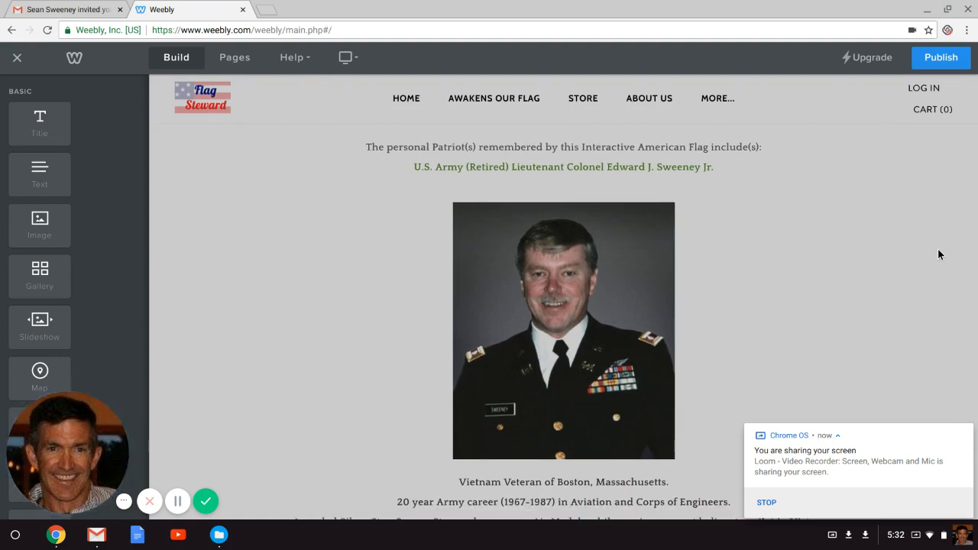
pyautogui.scroll(-1, 938, 255)
pyautogui.scroll(-2, 936, 257)
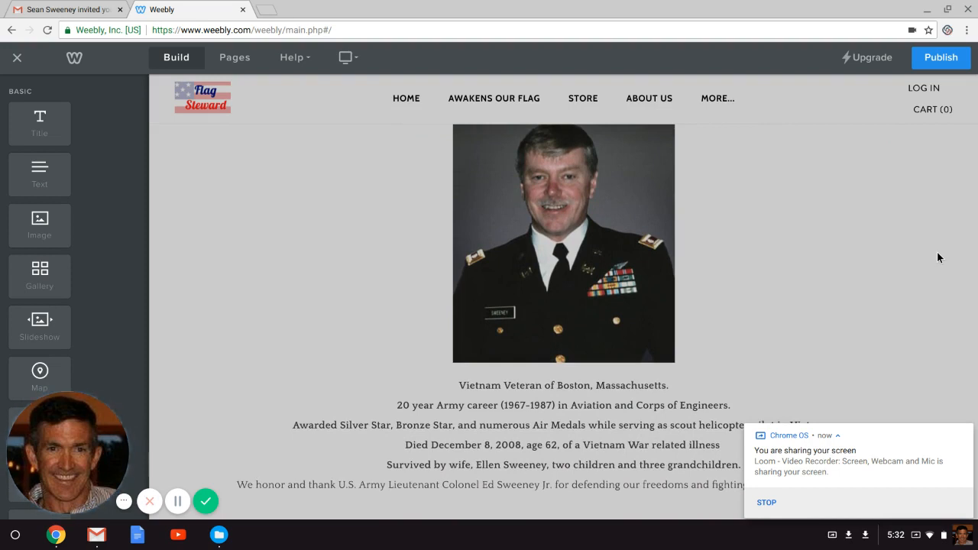
pyautogui.scroll(-1, 937, 256)
pyautogui.scroll(-1, 937, 257)
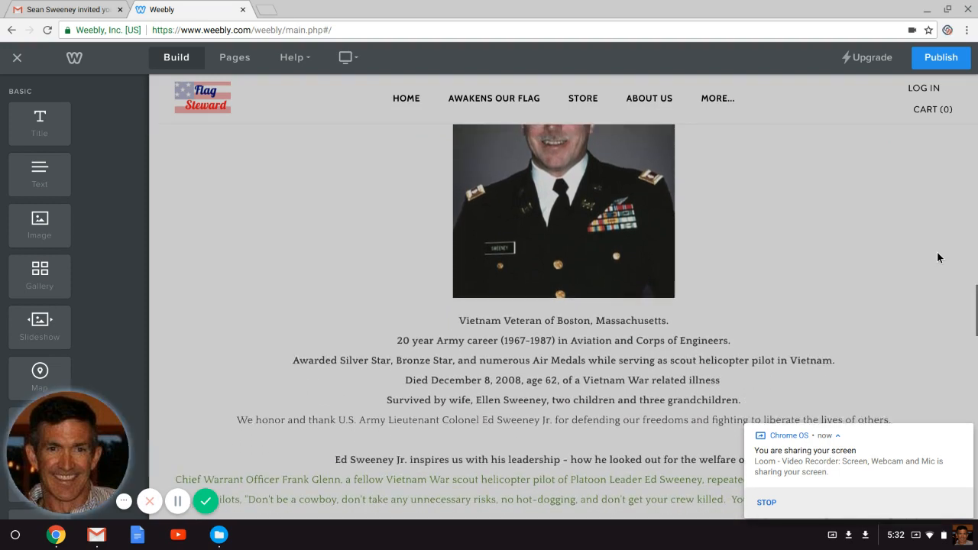
pyautogui.scroll(2, 937, 257)
pyautogui.scroll(2, 938, 257)
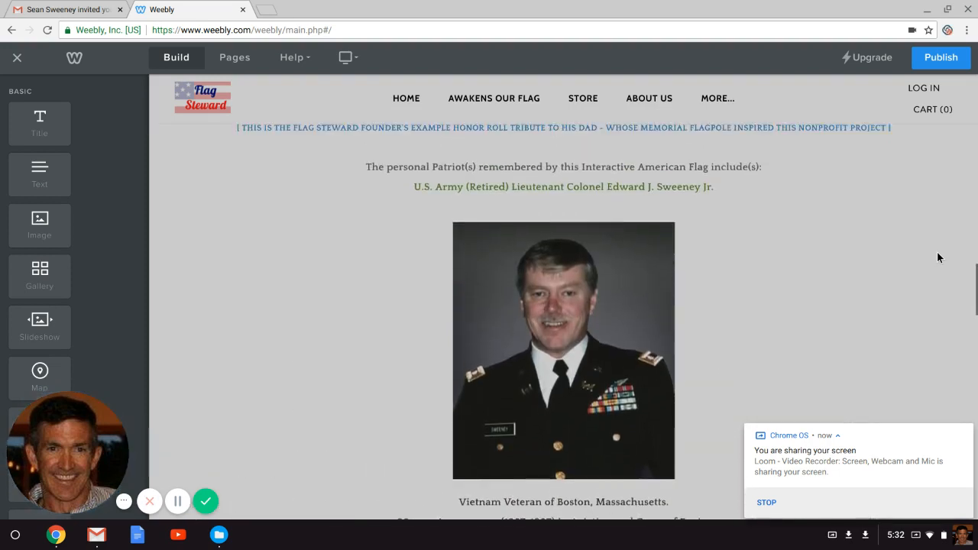
pyautogui.scroll(-1, 937, 257)
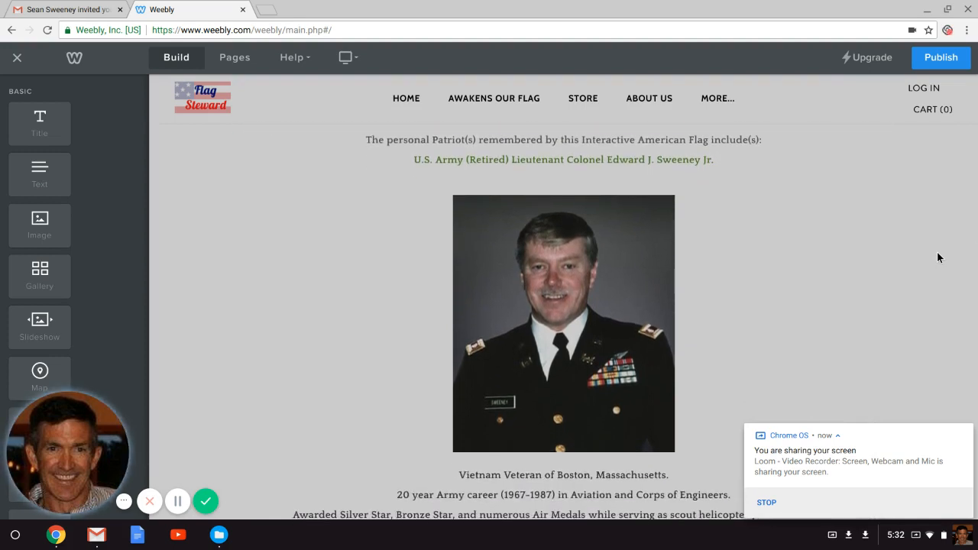
pyautogui.scroll(-1, 938, 257)
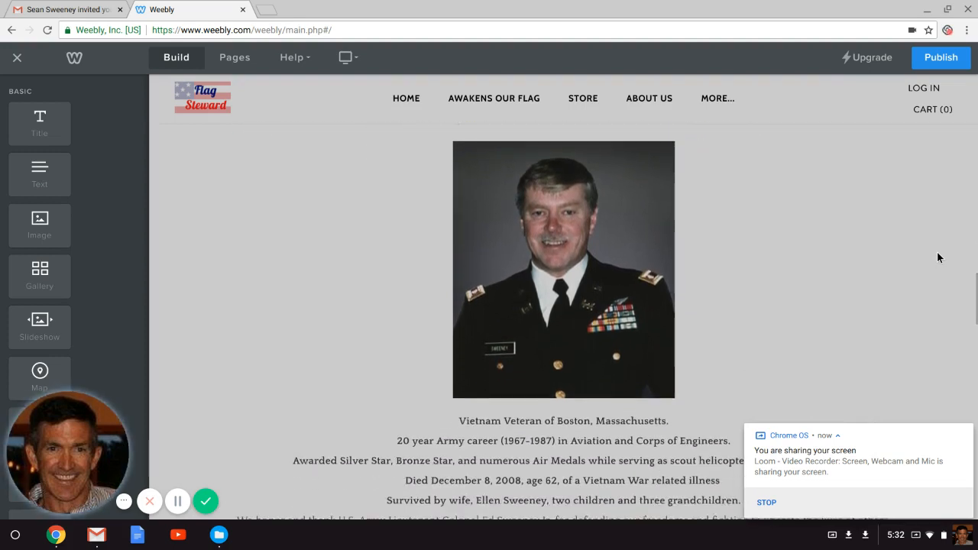
pyautogui.scroll(-2, 936, 257)
pyautogui.scroll(-1, 936, 257)
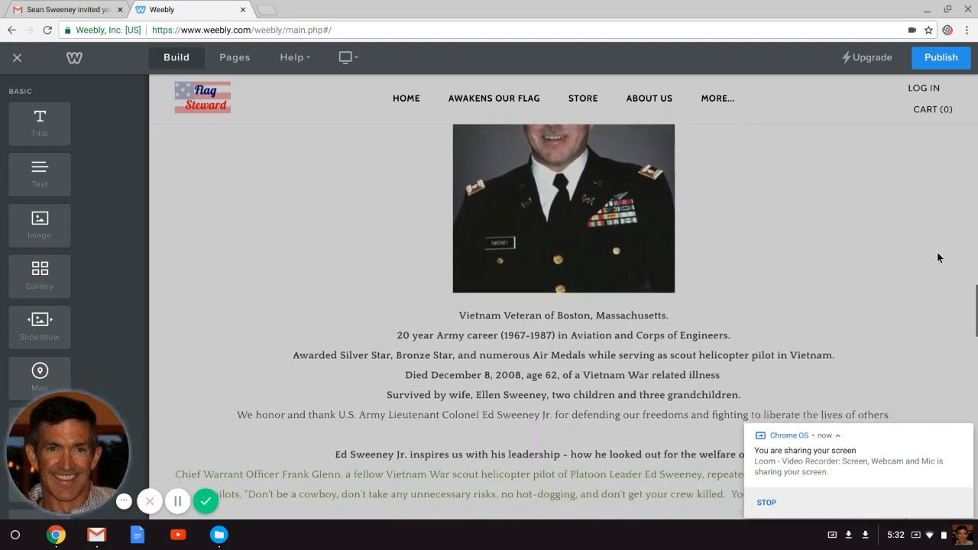
pyautogui.scroll(4, 936, 256)
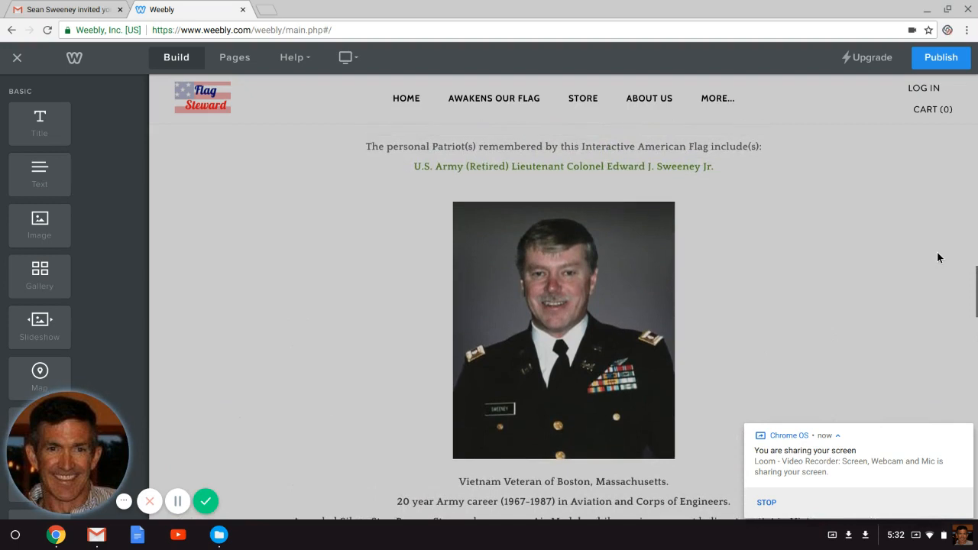
pyautogui.scroll(2, 936, 256)
pyautogui.scroll(-1, 936, 257)
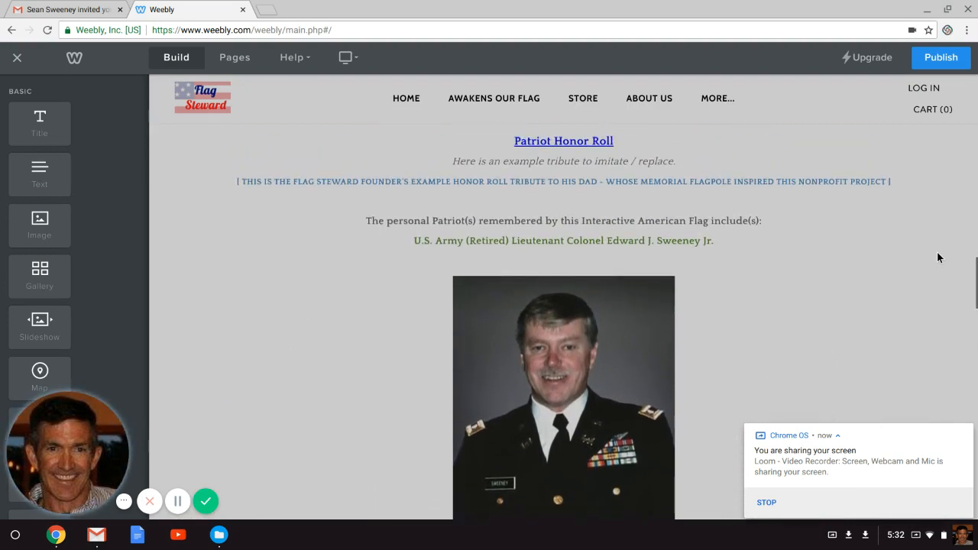
pyautogui.scroll(-1, 937, 255)
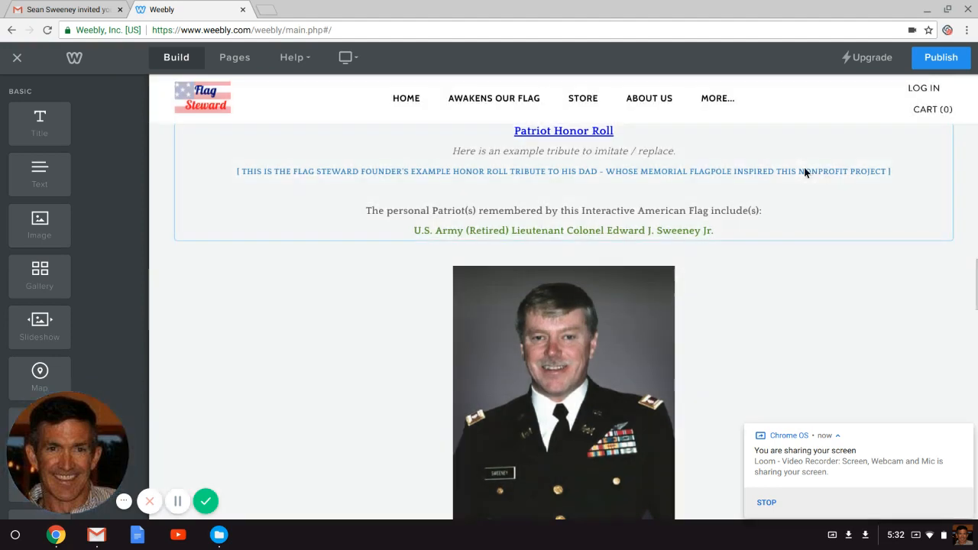
pyautogui.scroll(-1, 886, 149)
pyautogui.scroll(3, 863, 153)
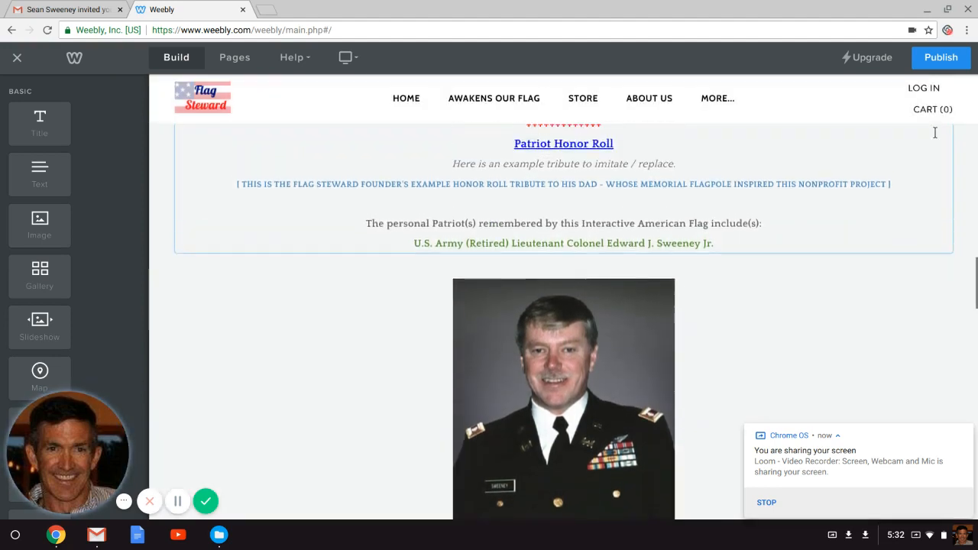
pyautogui.scroll(-1, 802, 156)
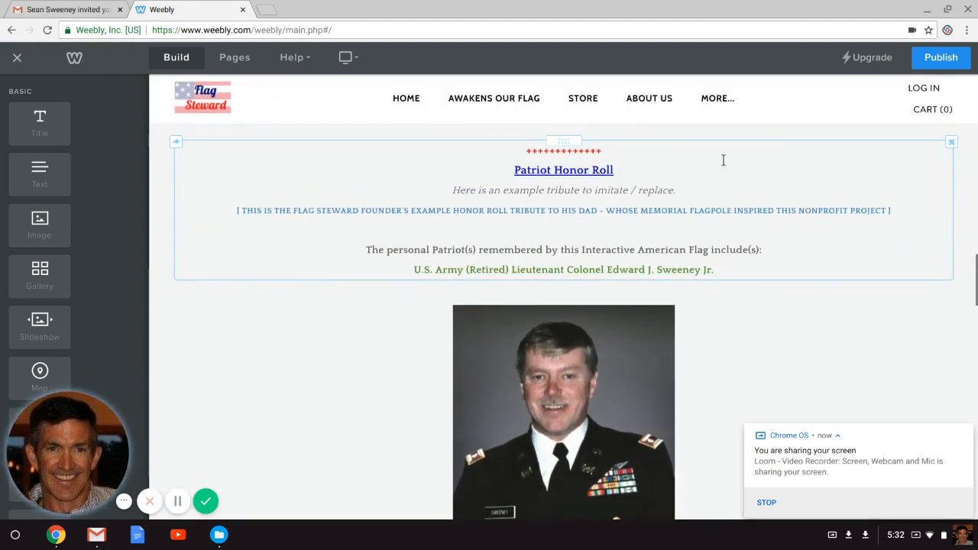
pyautogui.click(638, 172)
pyautogui.hotkey('shift', 'Down')
pyautogui.hotkey('shift', 'Down')
pyautogui.hotkey('shift', 'Down')
pyautogui.hotkey('shift', 'Down')
pyautogui.hotkey('shift', 'Down')
pyautogui.hotkey('shift', 'Down')
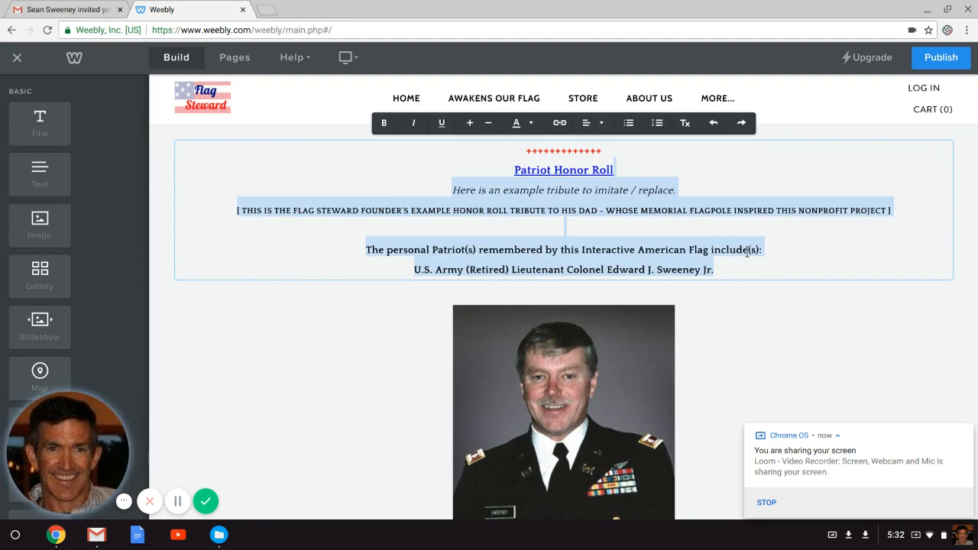
# Delete the "Here is an example tribute to imitate / replace." line, the bracketed founder's note and the blank line beneath the Patriot Honor Roll heading.
pyautogui.click(676, 168)
pyautogui.hotkey('shift', 'Down')
pyautogui.hotkey('shift', 'Down')
pyautogui.hotkey('shift', 'Down')
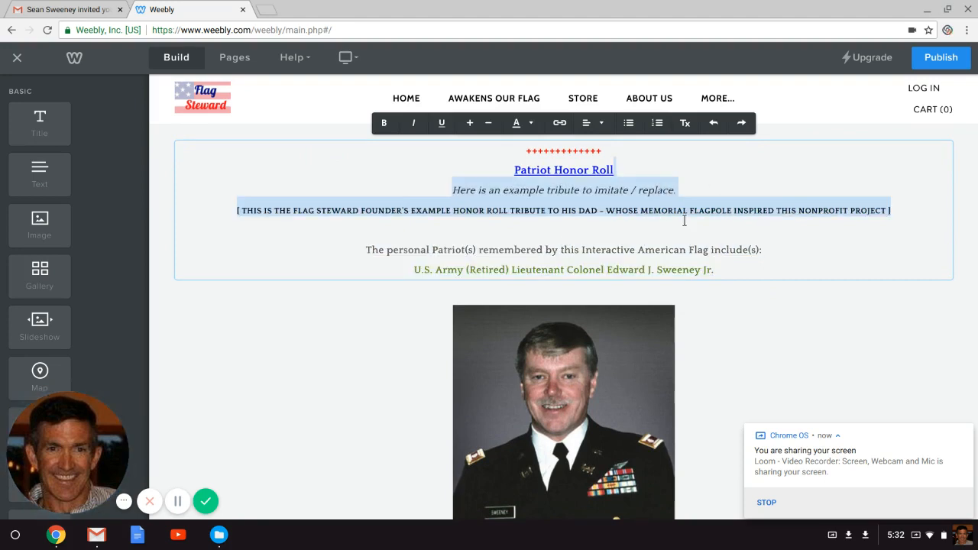
pyautogui.press('BackSpace')
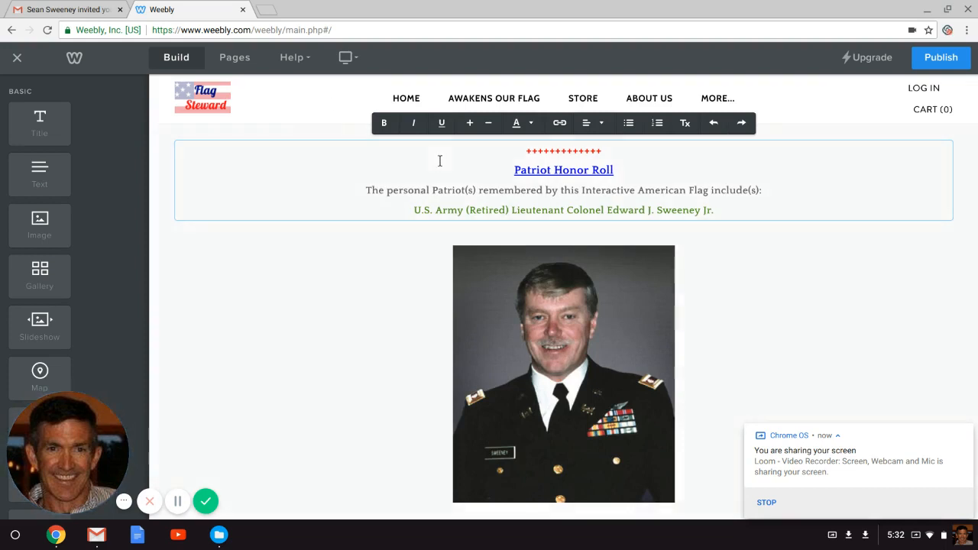
# Delete the example patriot's rank-and-name line beneath "The personal Patriot(s) remembered by this Interactive American Flag include(s):".
pyautogui.tripleClick(407, 208)
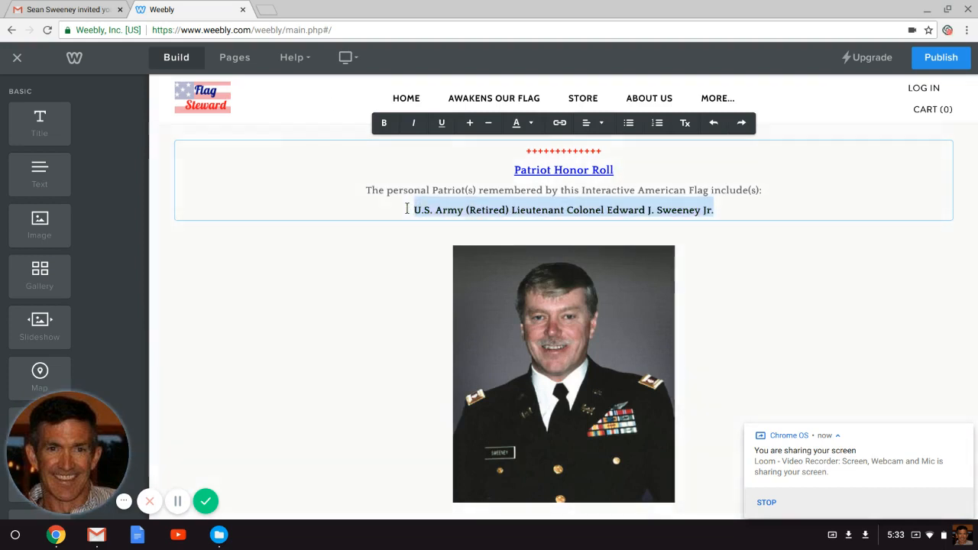
pyautogui.press('BackSpace')
pyautogui.press('BackSpace')
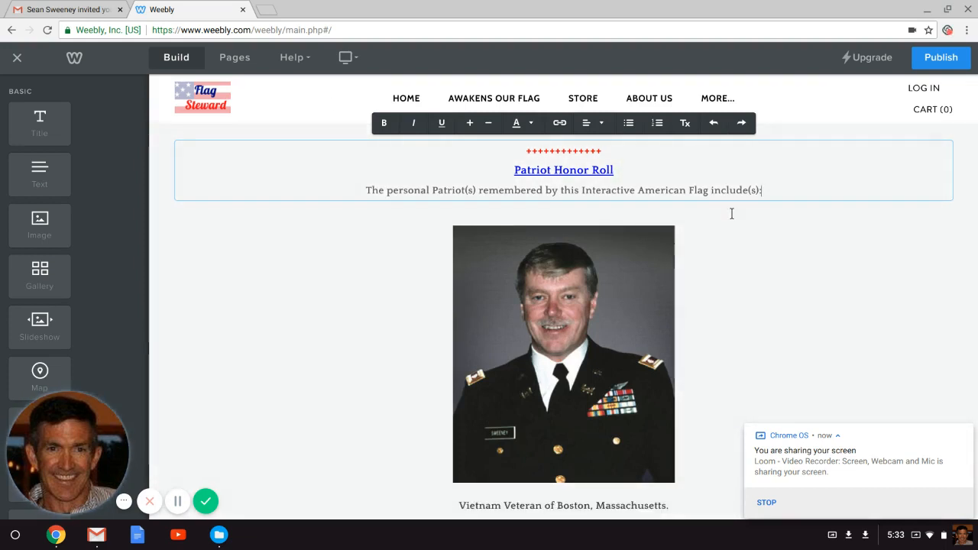
# Delete the example patriot's portrait image and the biography text block beneath it from the Patriot Honor Roll section.
pyautogui.click(599, 284)
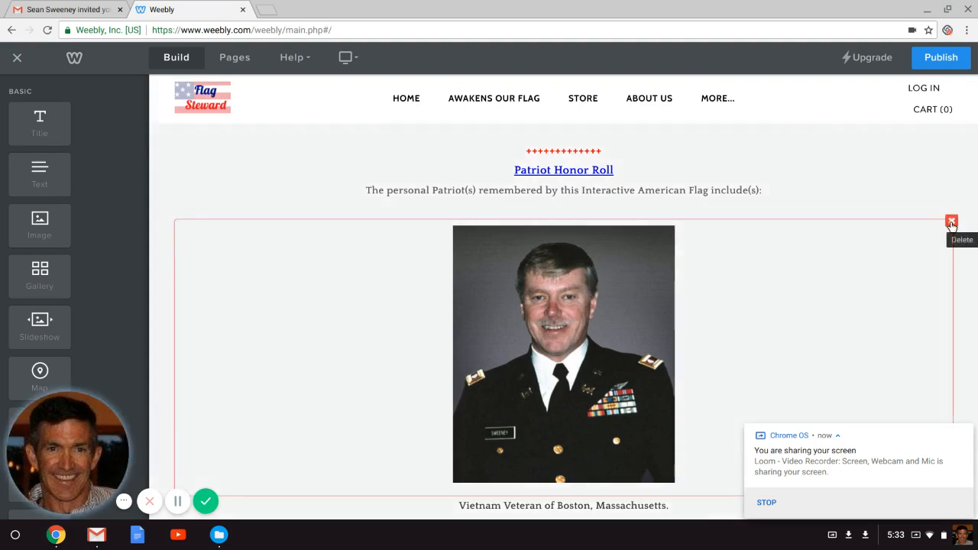
pyautogui.click(951, 222)
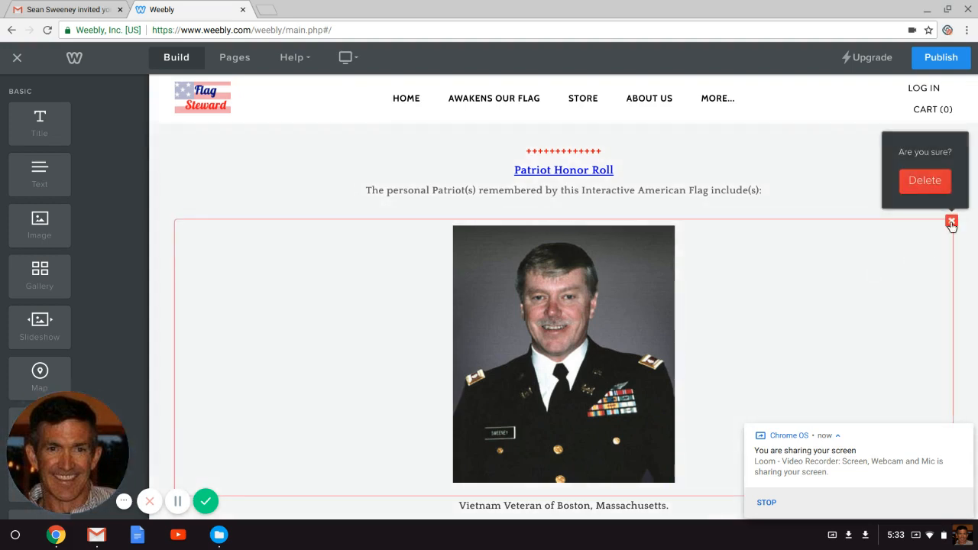
pyautogui.click(928, 181)
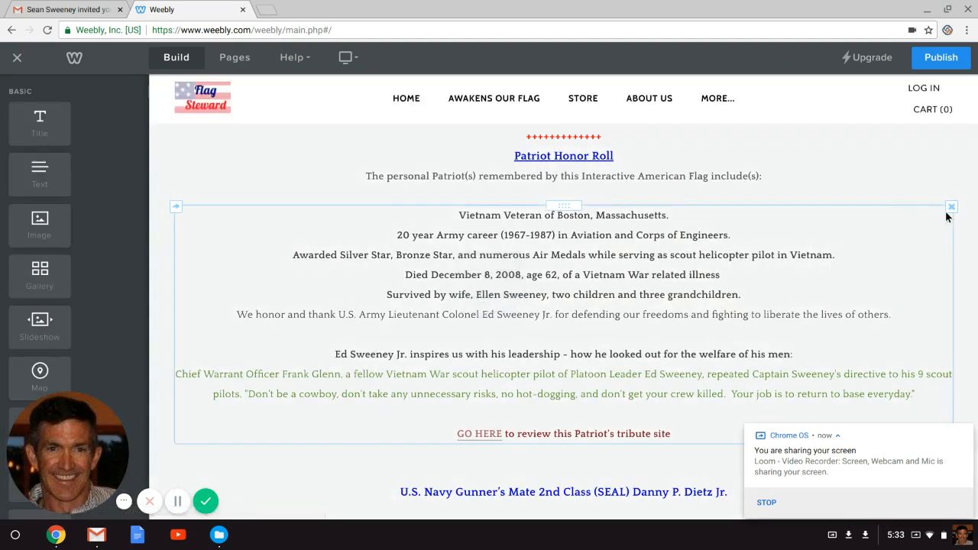
pyautogui.click(951, 209)
pyautogui.click(915, 169)
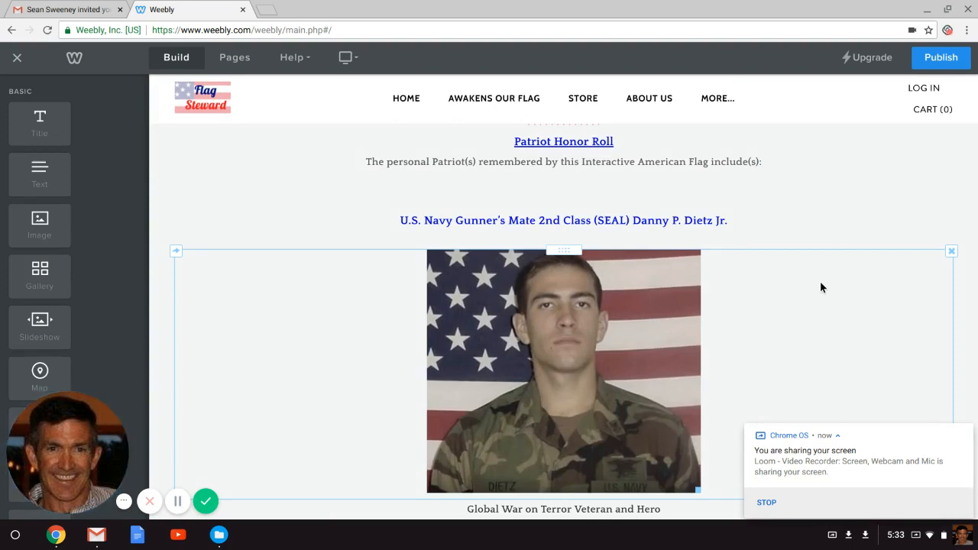
# Remove the blank line above the U.S. Navy SEAL's rank-and-name line in the Patriot Honor Roll section.
pyautogui.click(796, 198)
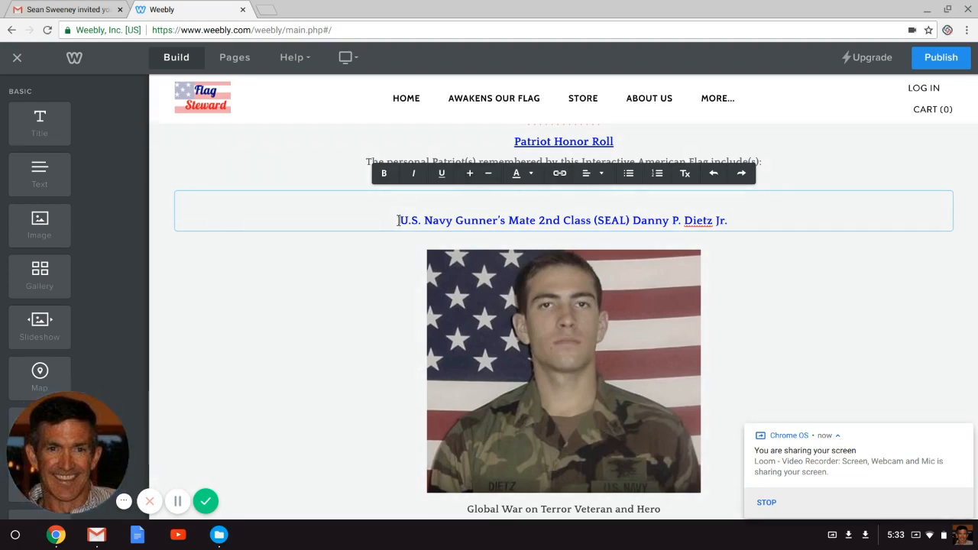
pyautogui.press('BackSpace')
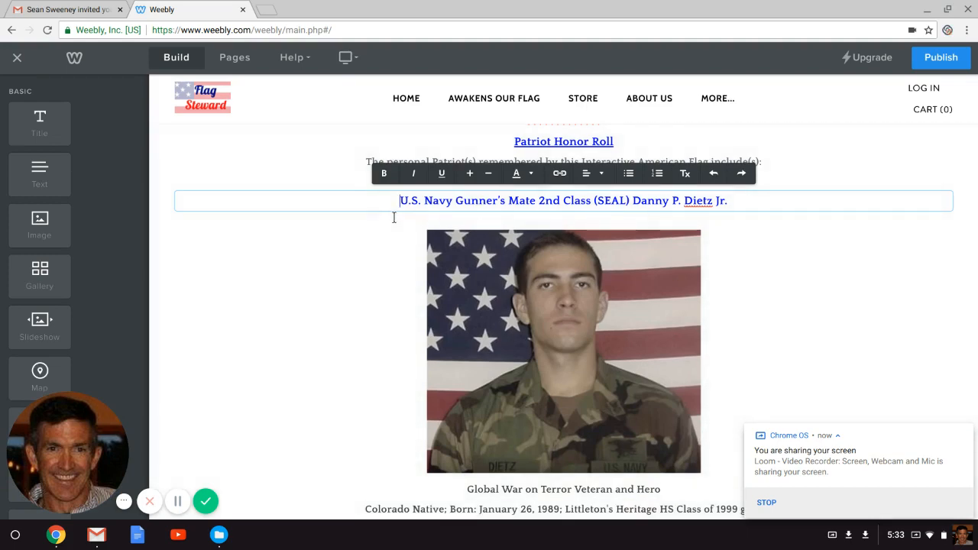
# Add the caption "[ public domain image ]" to the U.S. Navy SEAL's portrait in the Patriot Honor Roll section.
pyautogui.scroll(1, 773, 265)
pyautogui.scroll(-1, 773, 266)
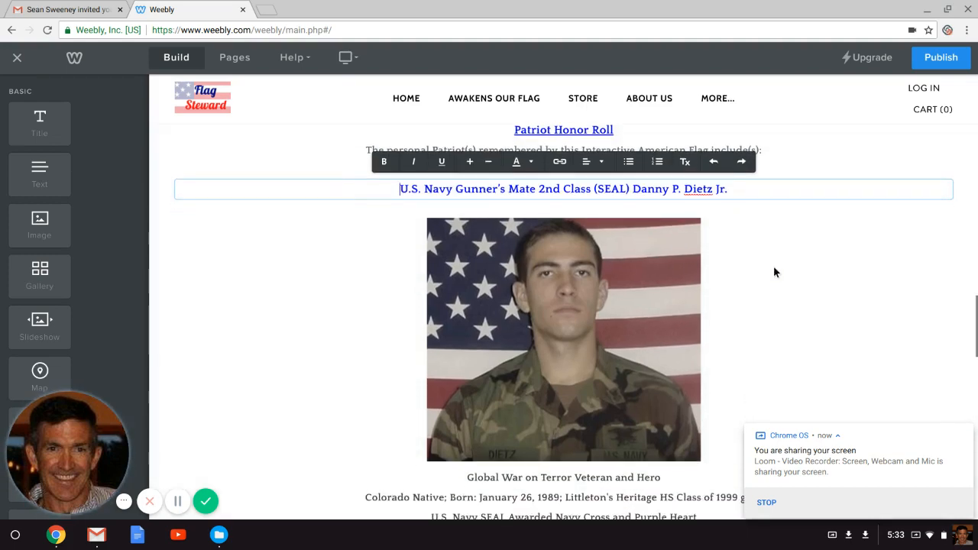
pyautogui.scroll(-1, 590, 306)
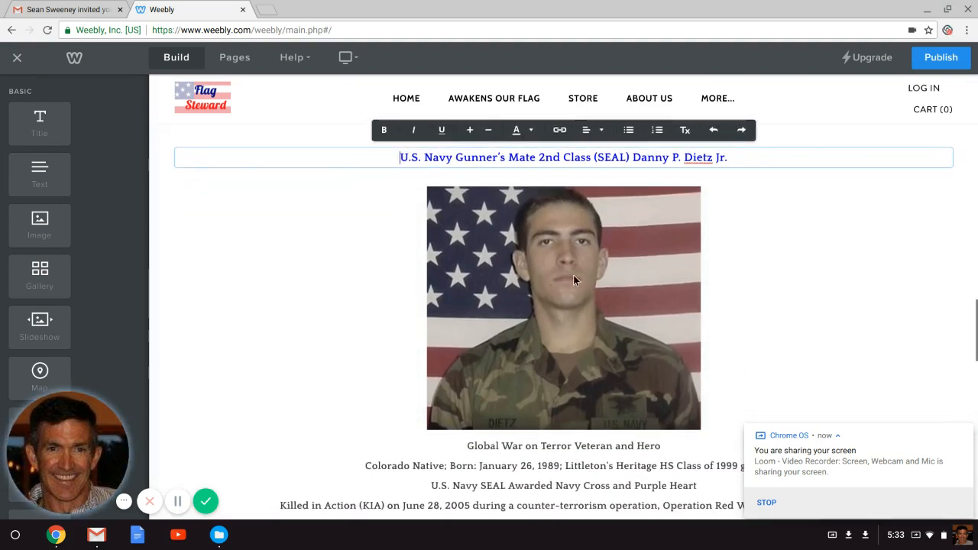
pyautogui.click(569, 284)
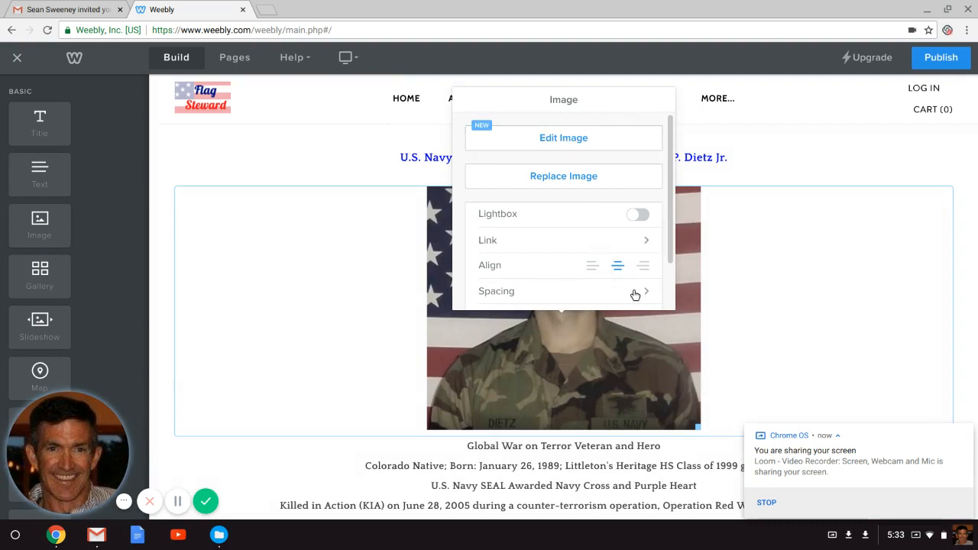
pyautogui.scroll(-1, 669, 290)
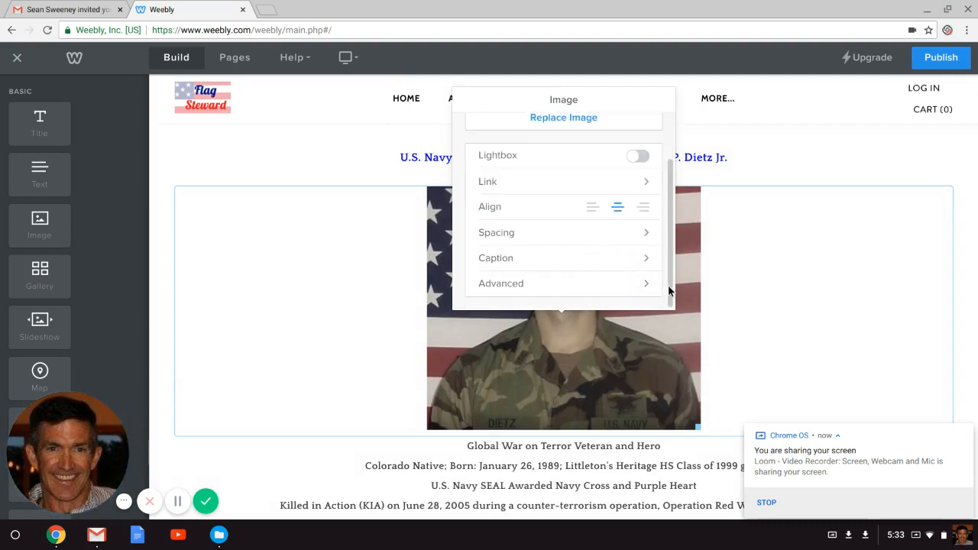
pyautogui.click(591, 259)
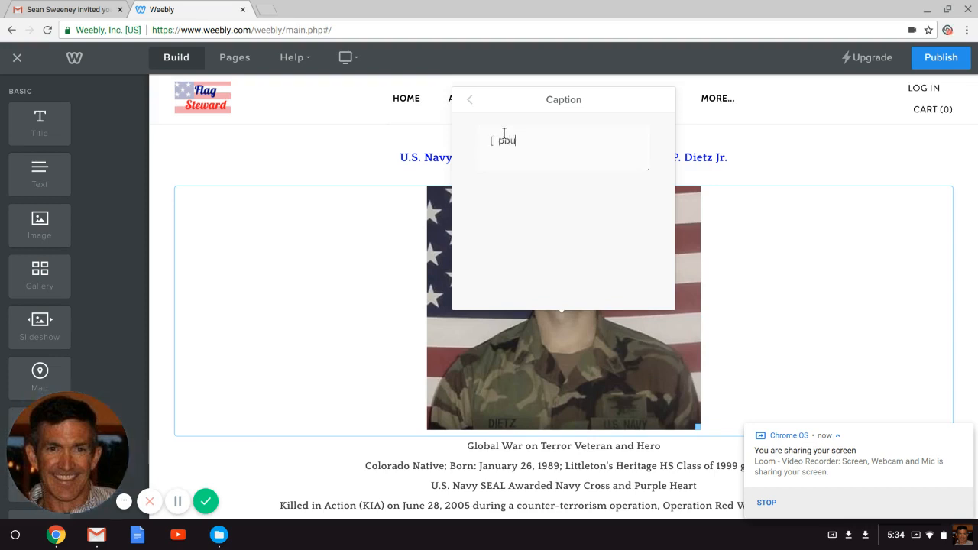
pyautogui.write('blic do')
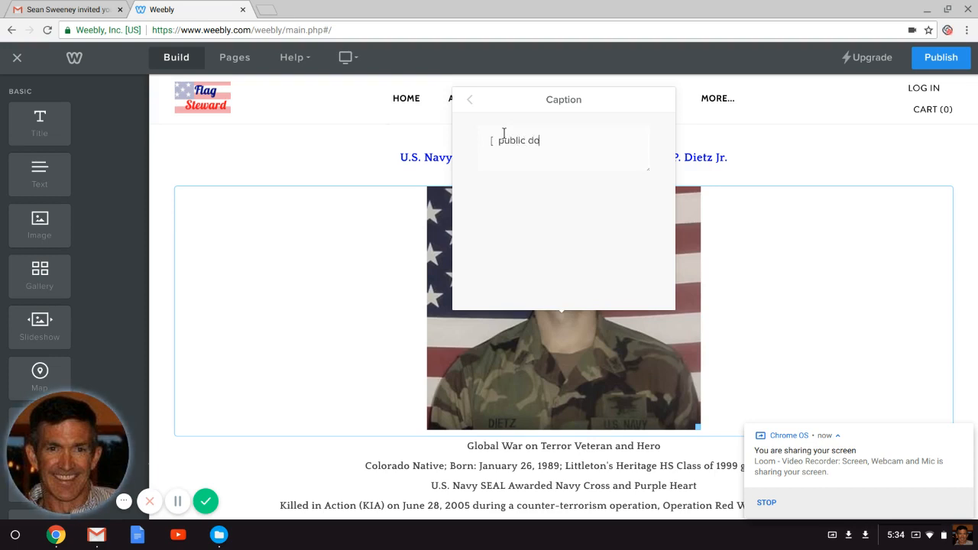
pyautogui.write('main image')
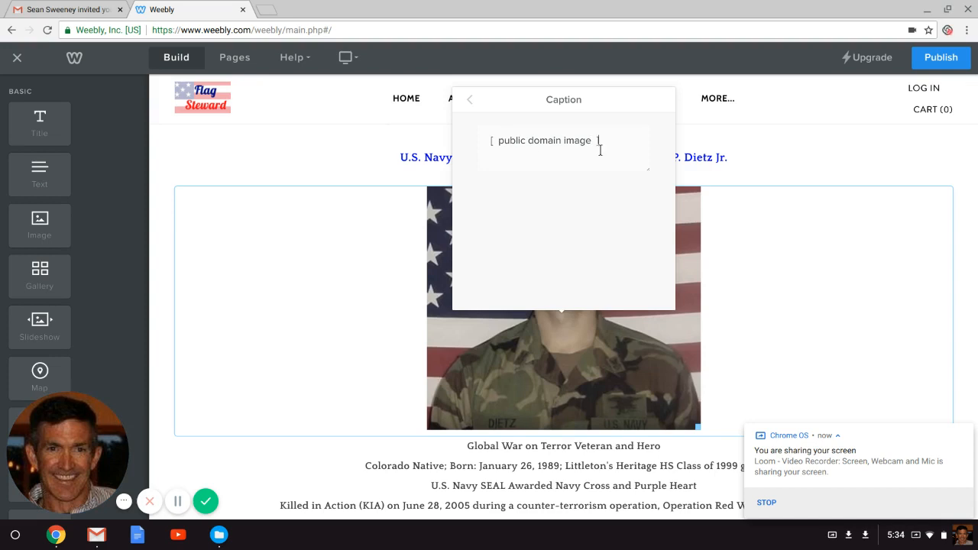
pyautogui.click(786, 172)
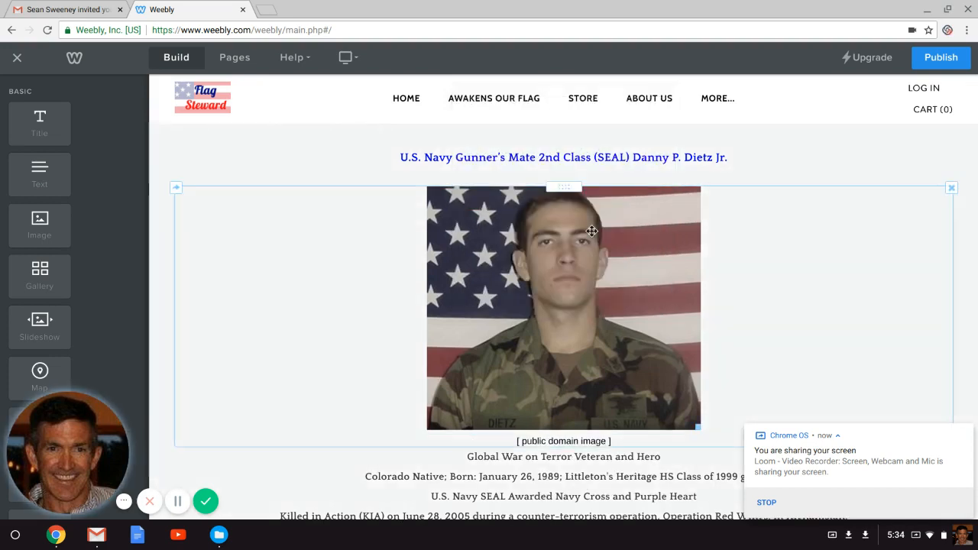
# Raise the brightness of the SEAL's portrait to +15% in the image editor and save the edited image.
pyautogui.click(592, 230)
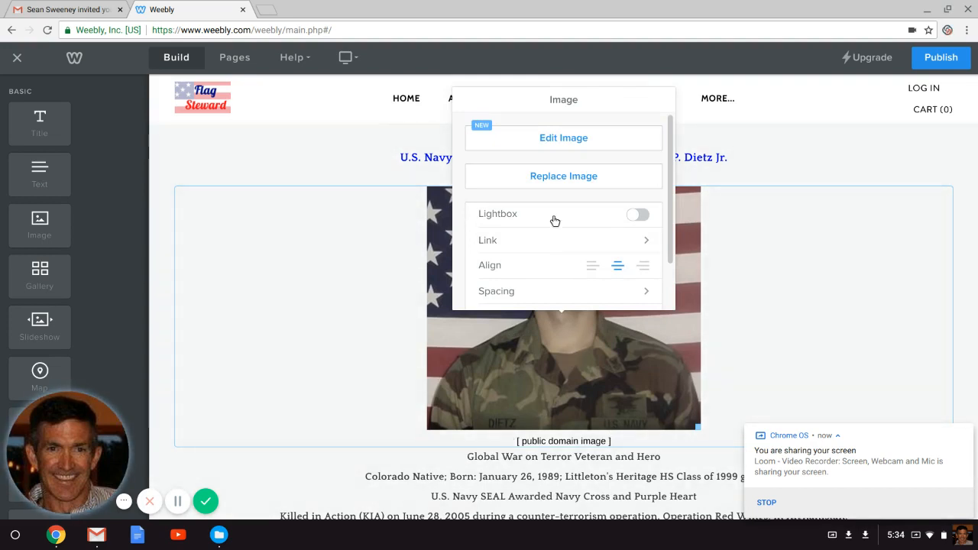
pyautogui.click(563, 138)
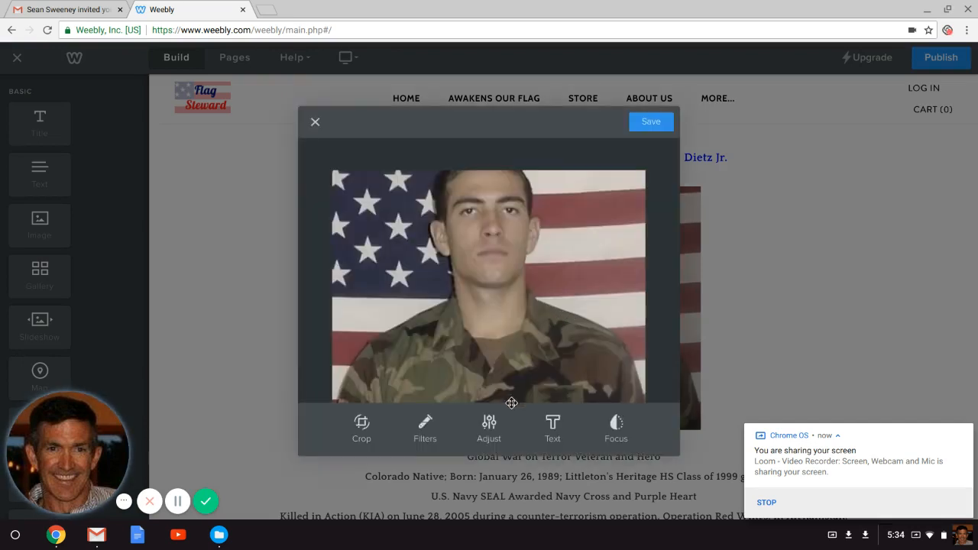
pyautogui.click(489, 426)
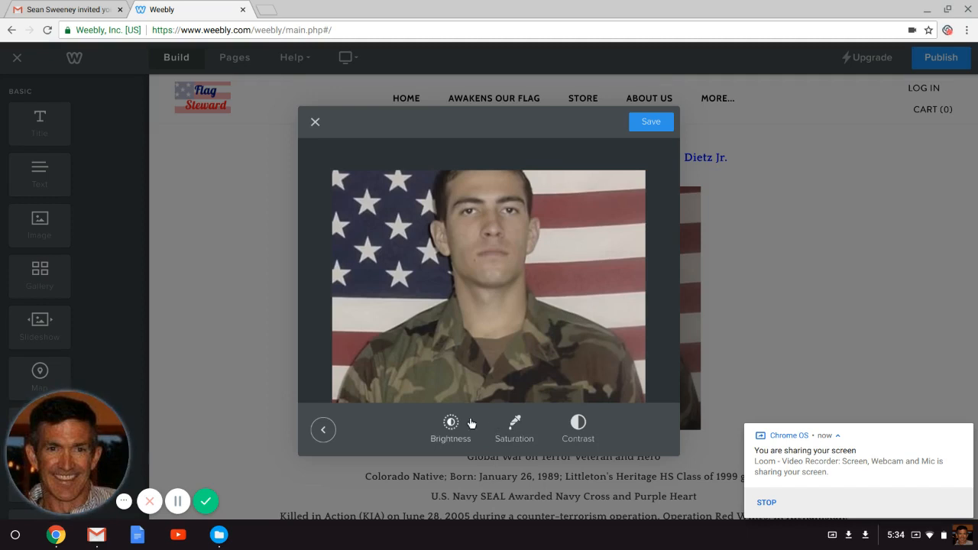
pyautogui.click(451, 426)
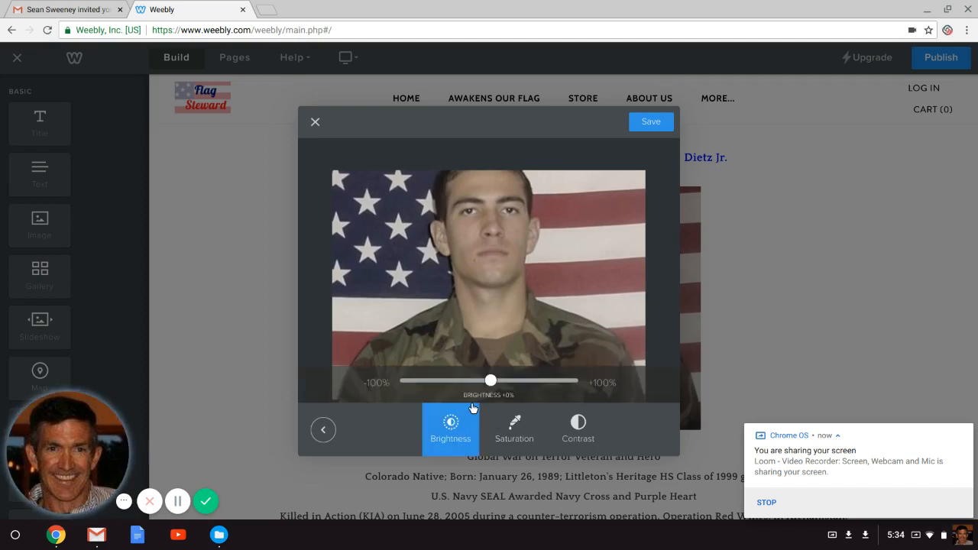
pyautogui.moveTo(490, 382); pyautogui.dragTo(508, 382)
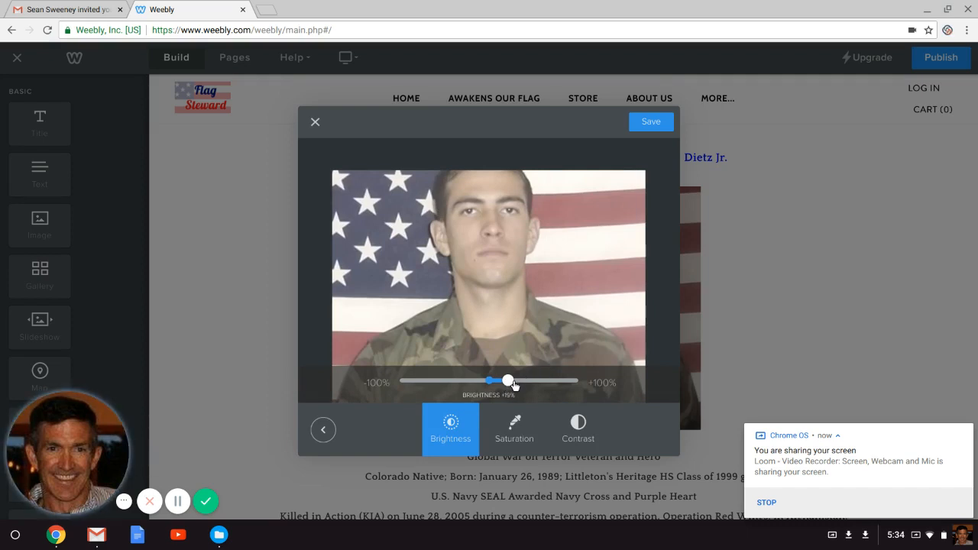
pyautogui.click(647, 123)
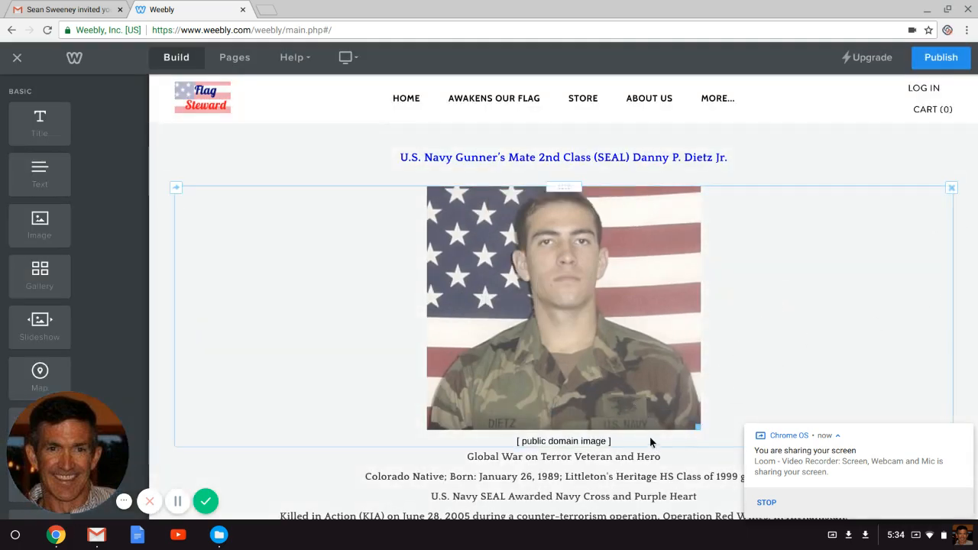
# Insert a blank line above "Global War on Terror Veteran and Hero" in the text beneath the captioned portrait.
pyautogui.click(469, 456)
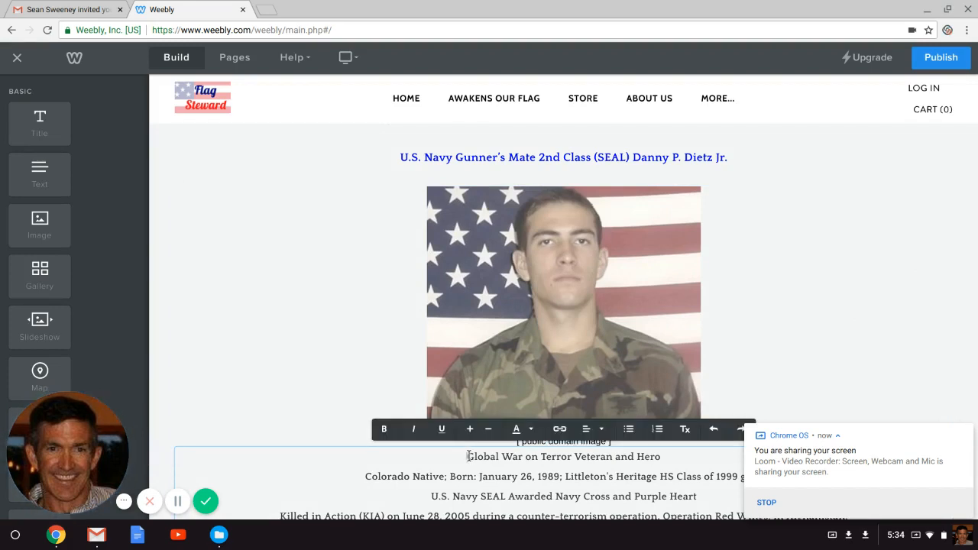
pyautogui.press('Return')
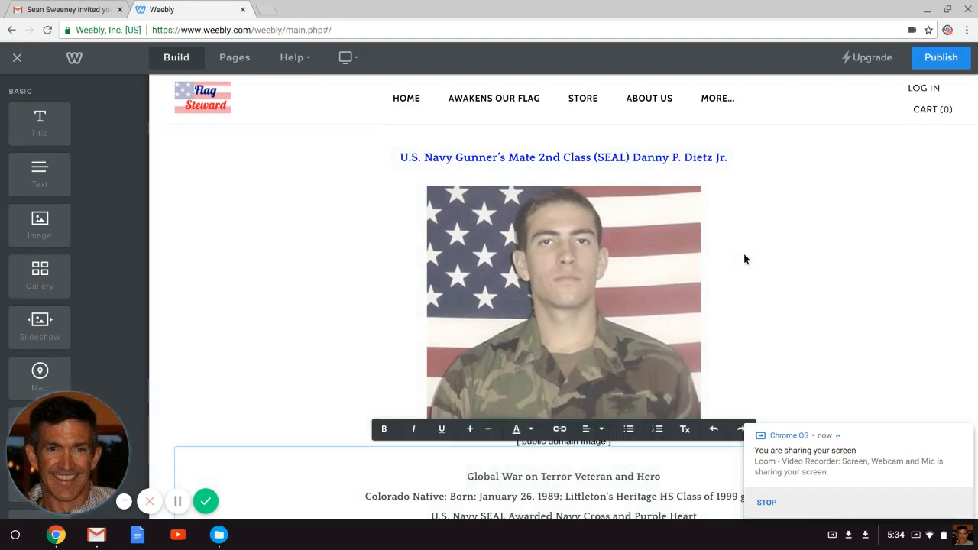
pyautogui.scroll(1, 644, 273)
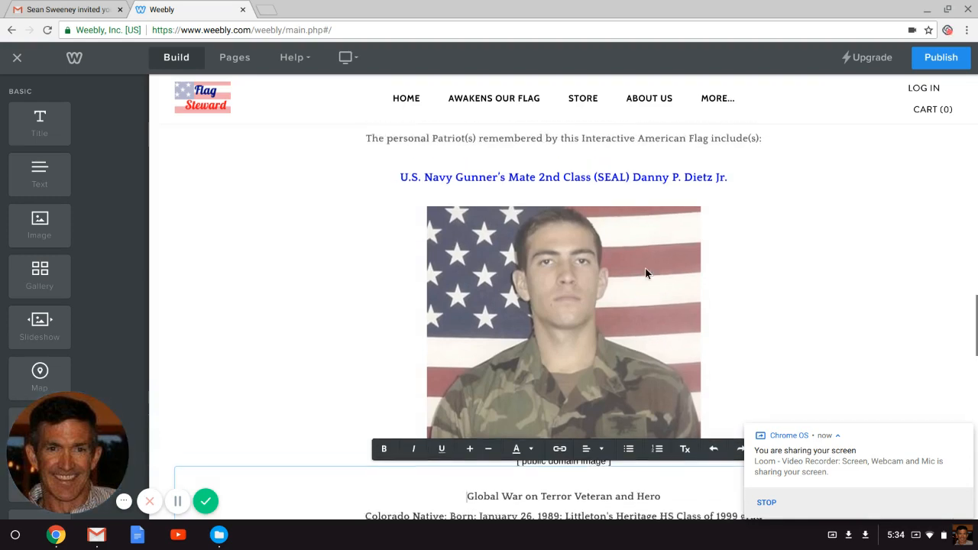
# Review the SEAL's whole tribute, from the honor roll heading and portrait through the biography and quote to the instructional video lines.
pyautogui.scroll(-2, 644, 273)
pyautogui.scroll(-3, 644, 273)
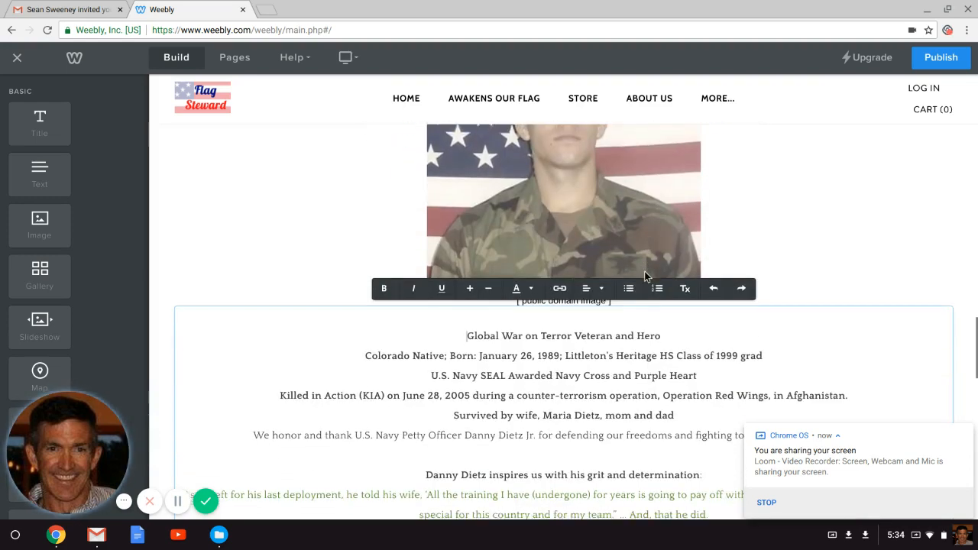
pyautogui.scroll(-1, 644, 273)
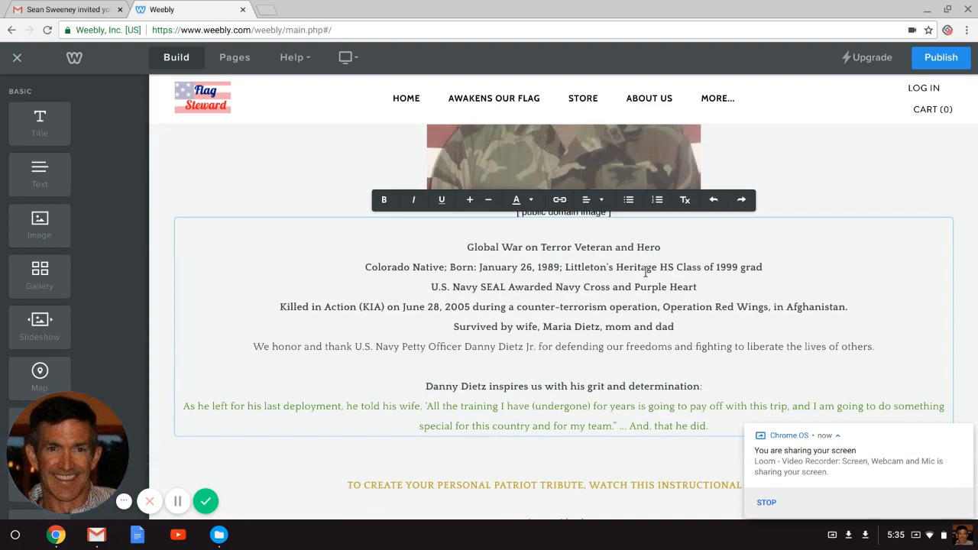
pyautogui.scroll(-1, 645, 271)
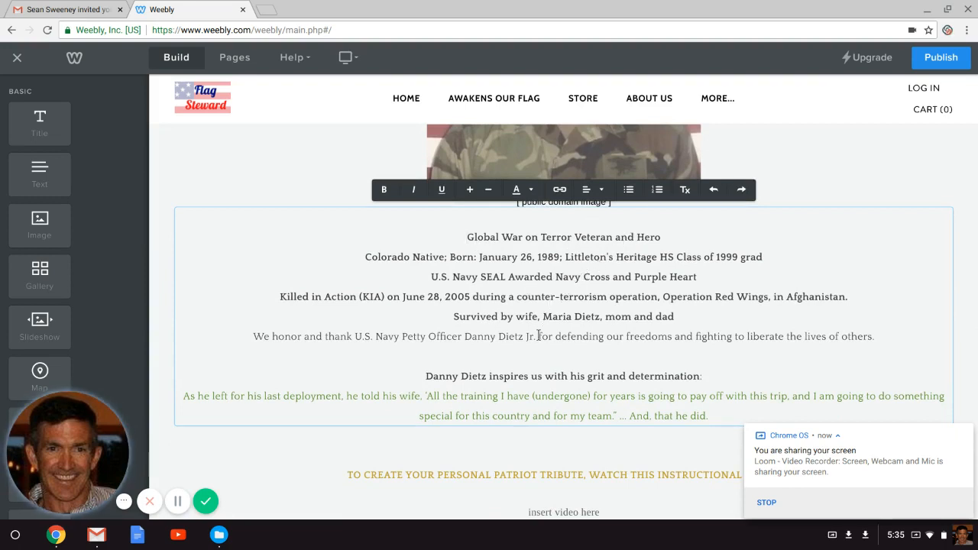
pyautogui.scroll(-1, 529, 338)
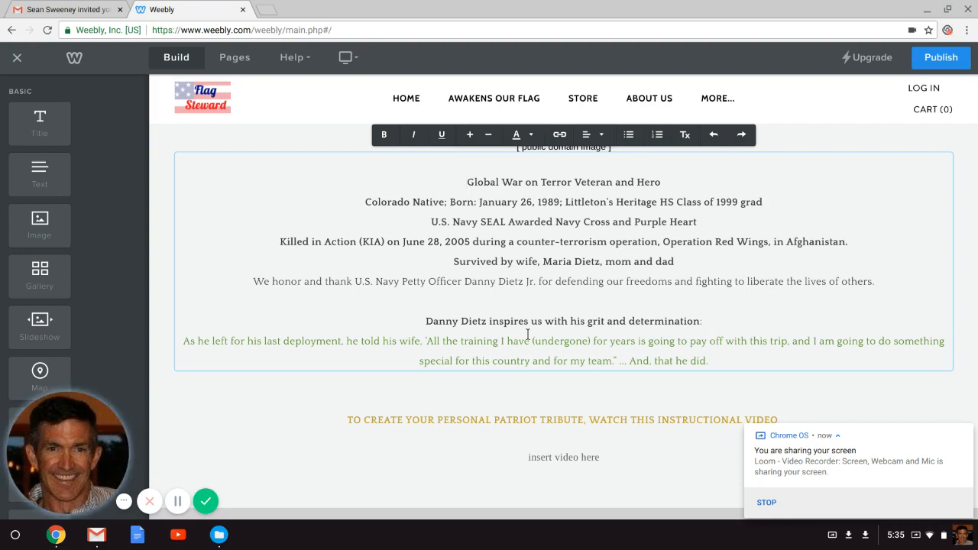
pyautogui.scroll(-1, 527, 333)
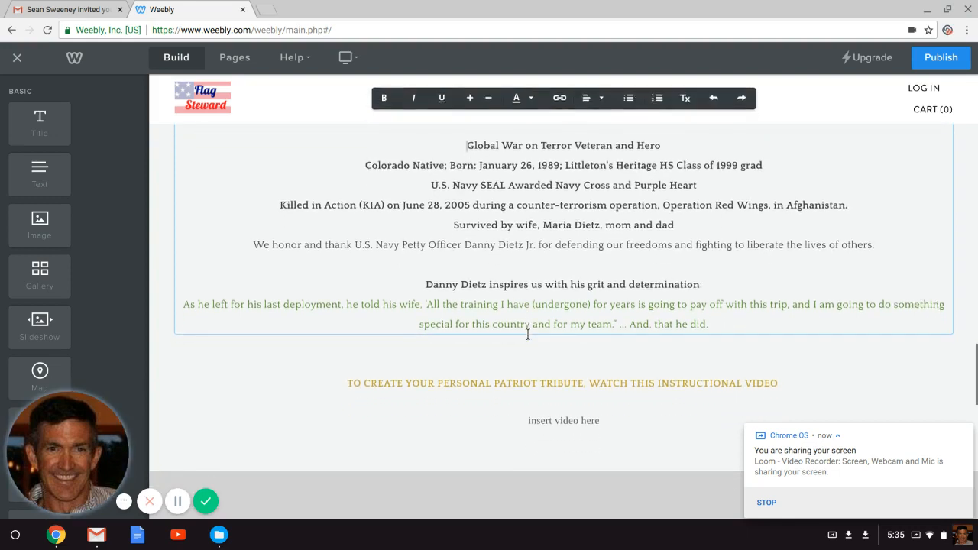
pyautogui.scroll(-1, 527, 334)
pyautogui.scroll(-1, 527, 333)
pyautogui.scroll(1, 527, 334)
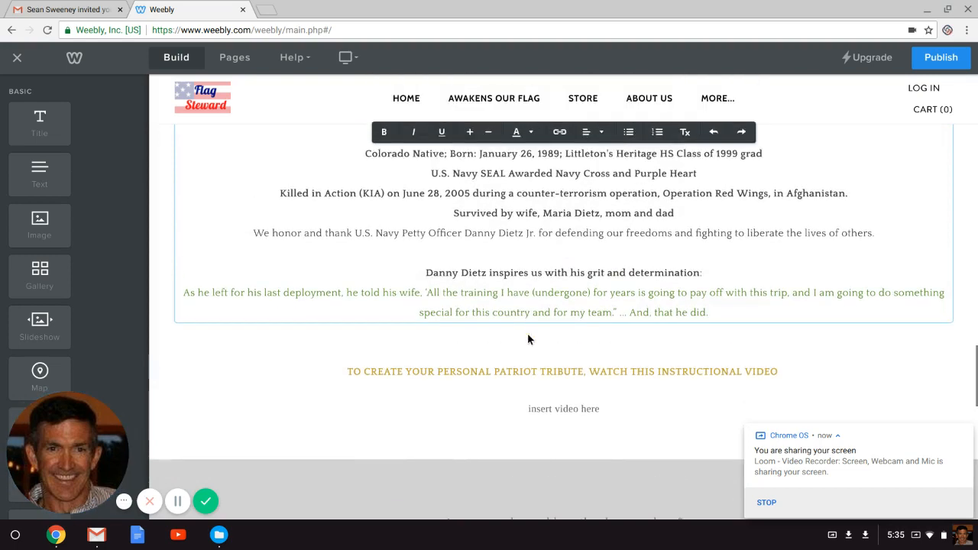
pyautogui.scroll(2, 527, 333)
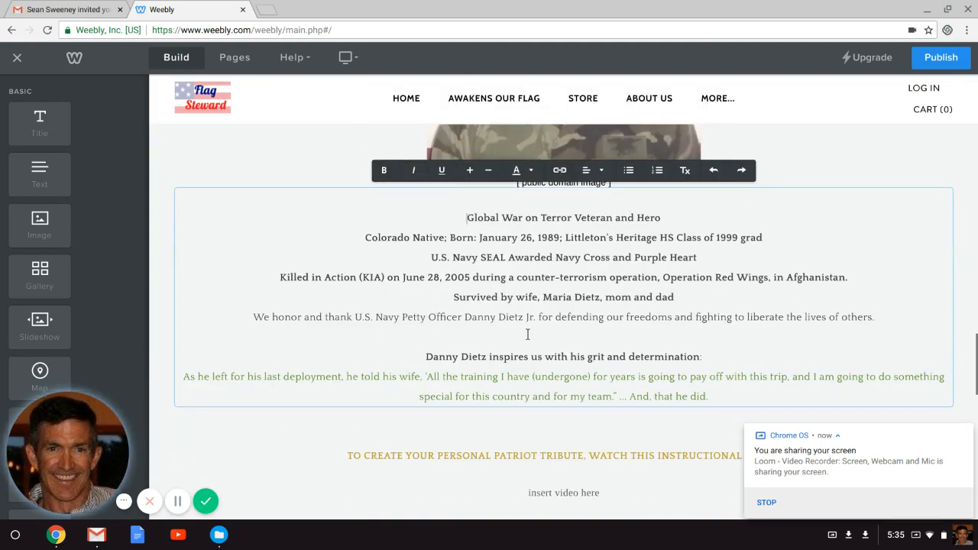
pyautogui.scroll(-1, 527, 333)
pyautogui.scroll(-2, 527, 334)
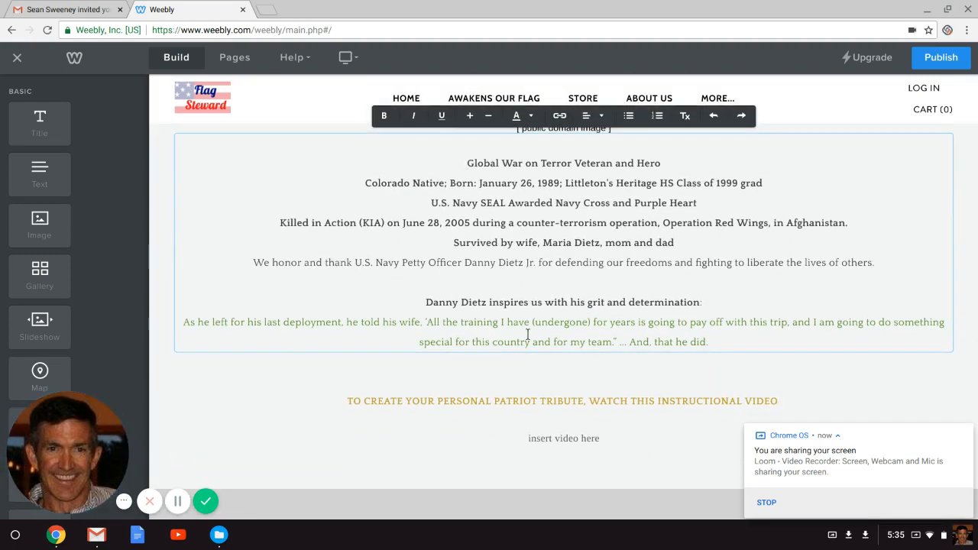
pyautogui.scroll(1, 527, 334)
pyautogui.scroll(-1, 527, 339)
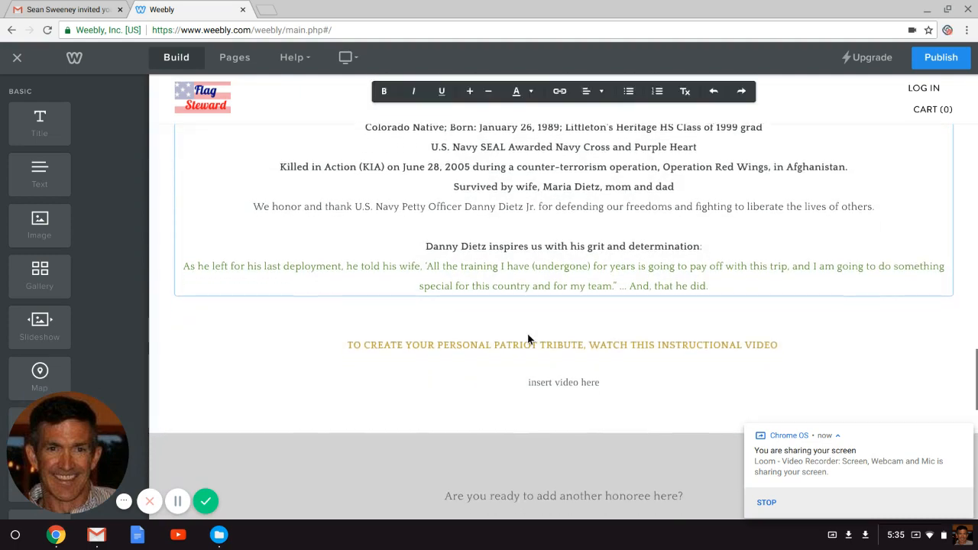
pyautogui.scroll(1, 527, 336)
pyautogui.scroll(2, 527, 334)
pyautogui.scroll(4, 527, 334)
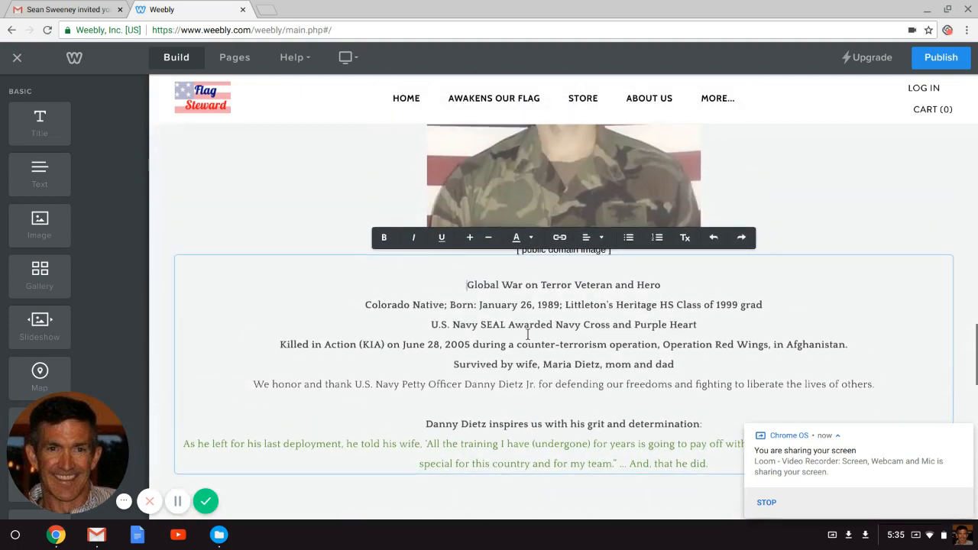
pyautogui.scroll(2, 527, 339)
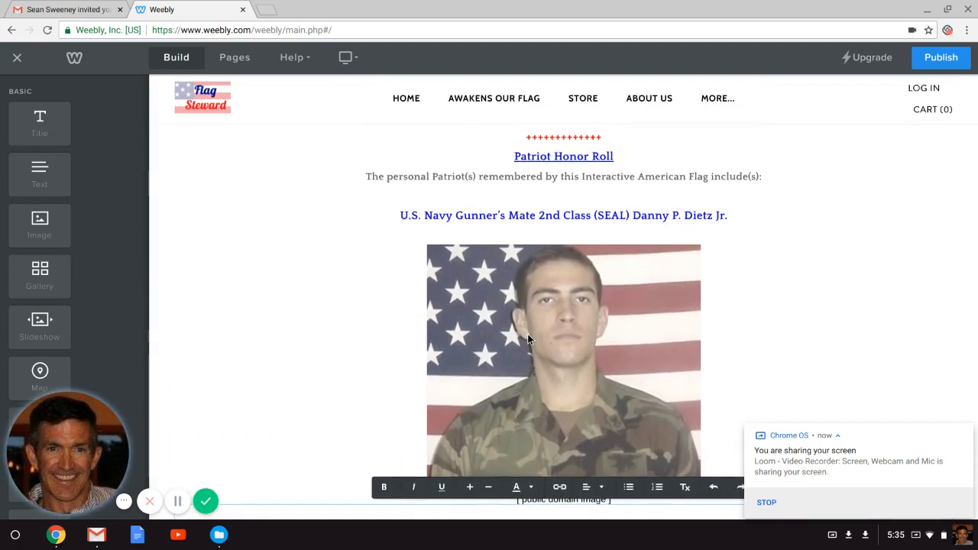
pyautogui.scroll(-3, 527, 334)
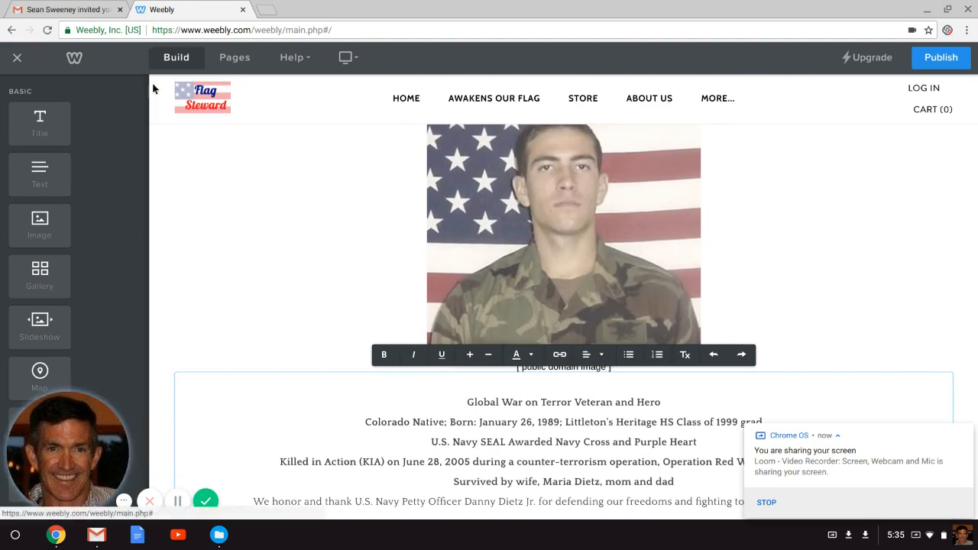
pyautogui.click(146, 131)
pyautogui.scroll(-3, 146, 131)
pyautogui.scroll(-2, 146, 131)
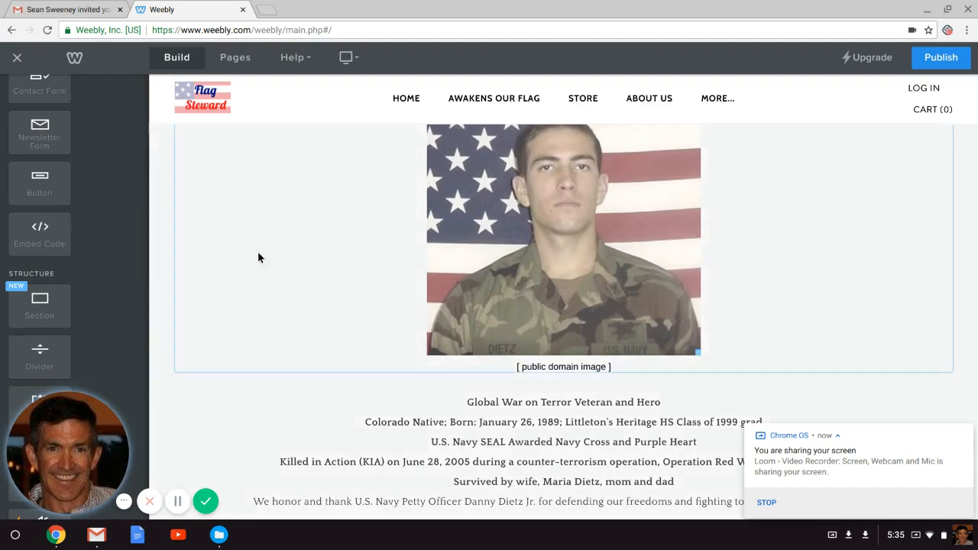
# Delete the "To create your personal patriot tribute, watch this instructional video" heading, the "insert video here" text and the empty element beneath the tribute.
pyautogui.scroll(-1, 406, 218)
pyautogui.scroll(-4, 406, 221)
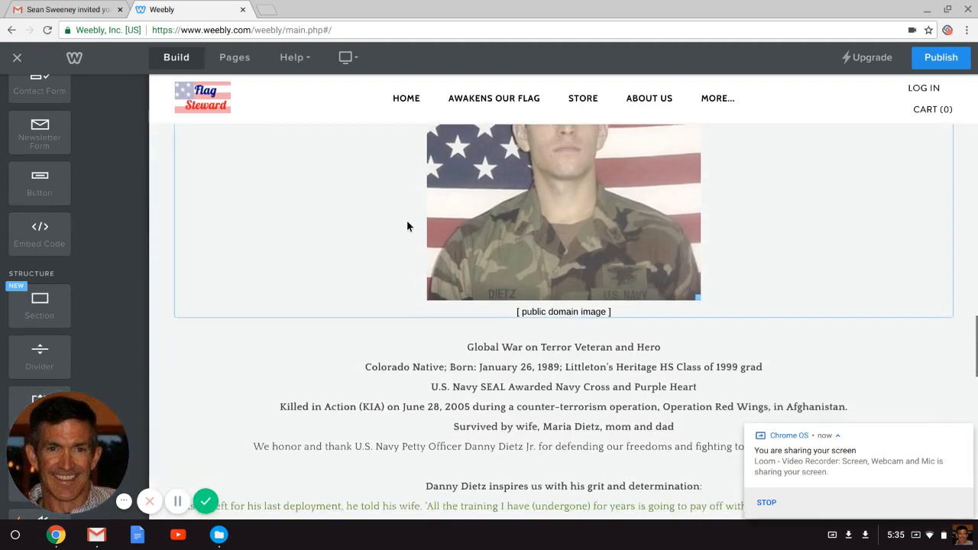
pyautogui.scroll(-2, 407, 221)
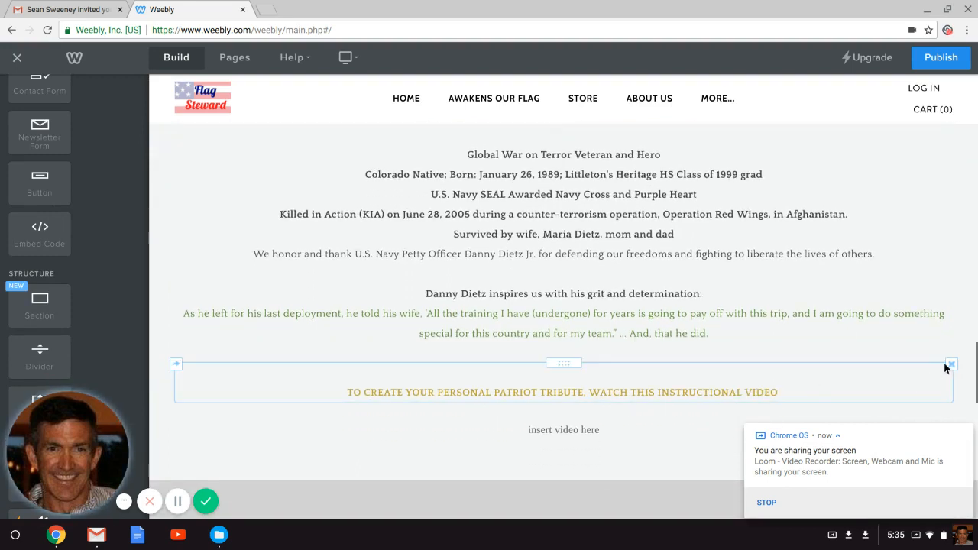
pyautogui.click(950, 364)
pyautogui.click(924, 322)
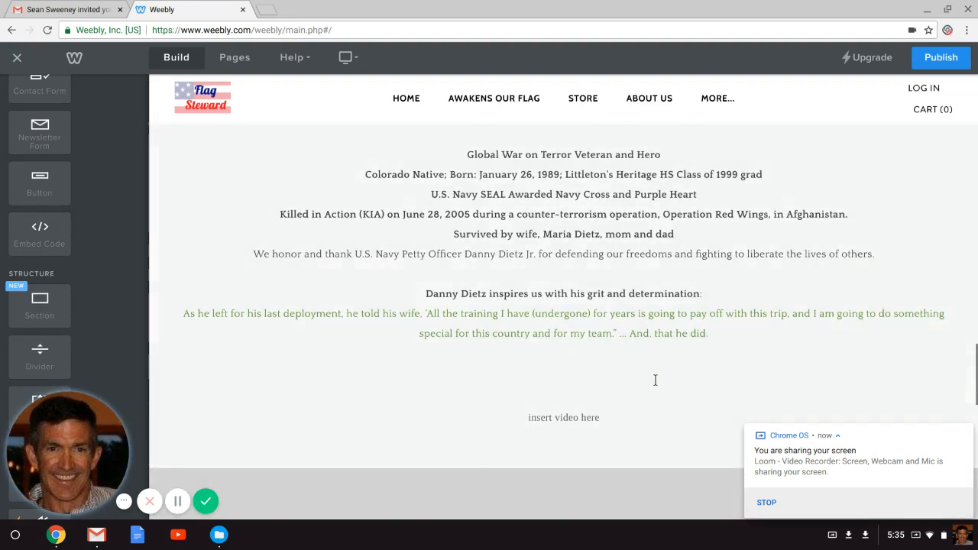
pyautogui.click(949, 413)
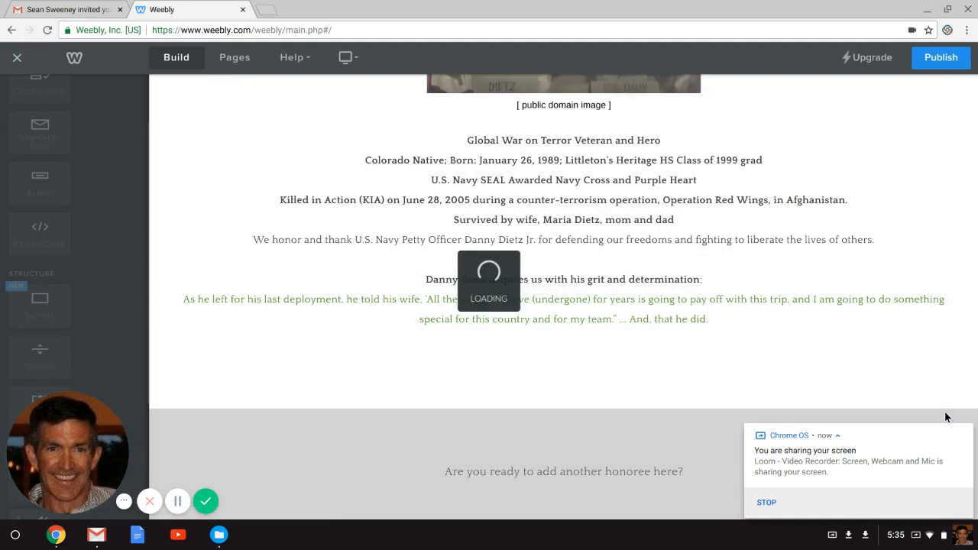
pyautogui.click(951, 353)
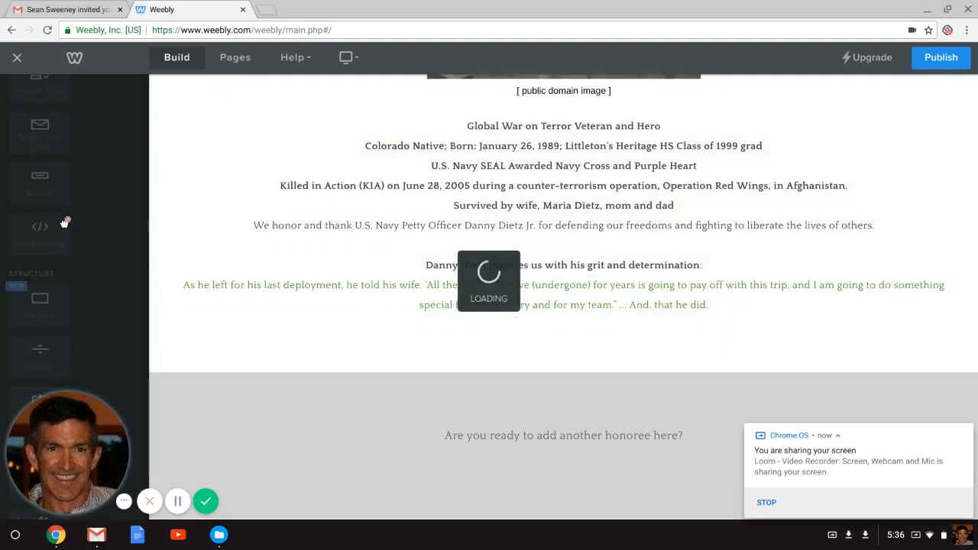
# Place an Embed Code element beneath the tribute's green quote, and search YouTube in a new browser tab for the SEAL's name.
pyautogui.moveTo(49, 233); pyautogui.dragTo(577, 328)
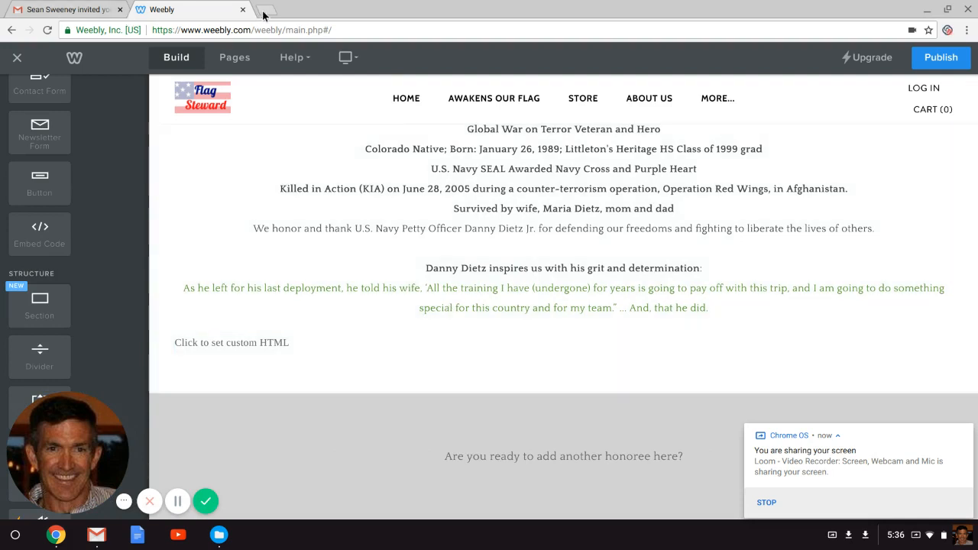
pyautogui.click(263, 11)
pyautogui.write('a')
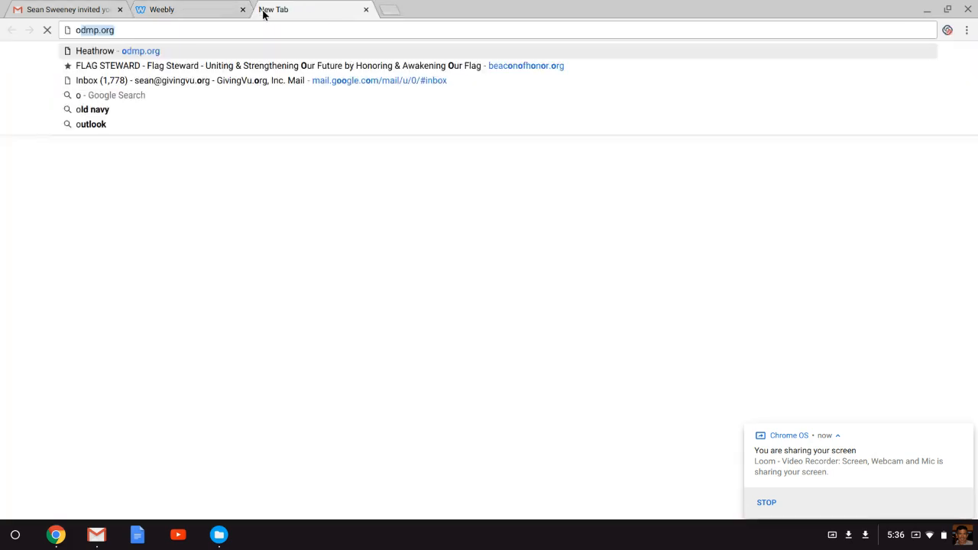
pyautogui.press('BackSpace')
pyautogui.press('BackSpace')
pyautogui.write('you')
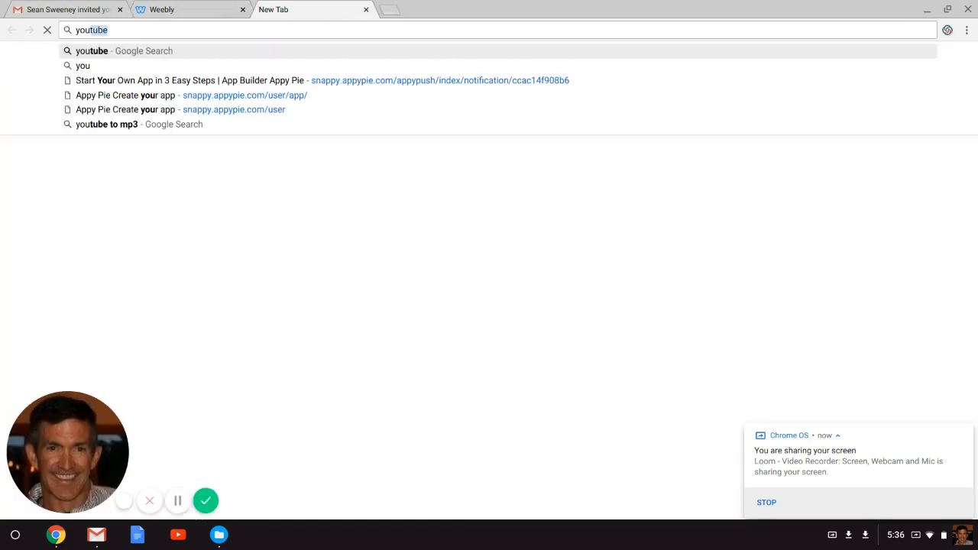
pyautogui.write('tube.com')
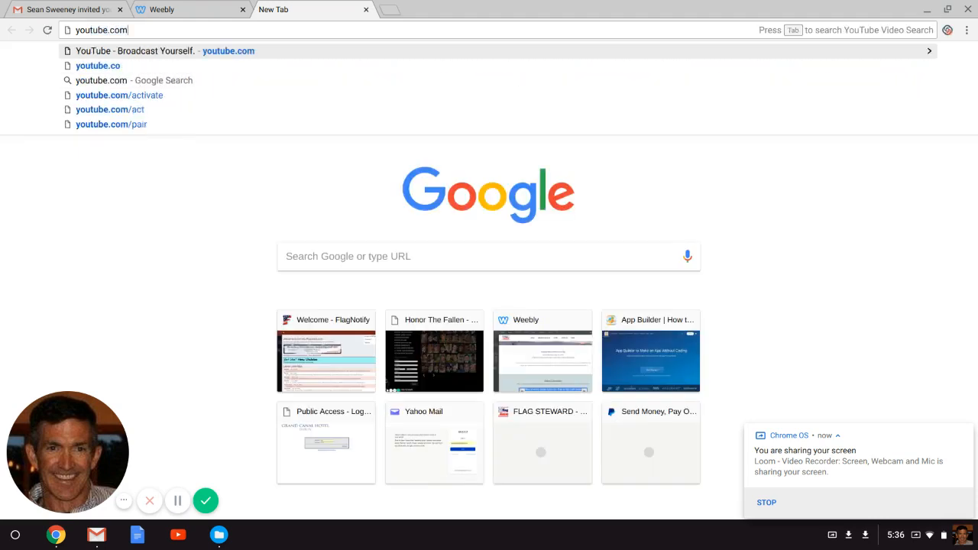
pyautogui.press('Tab')
pyautogui.write('danny dietz')
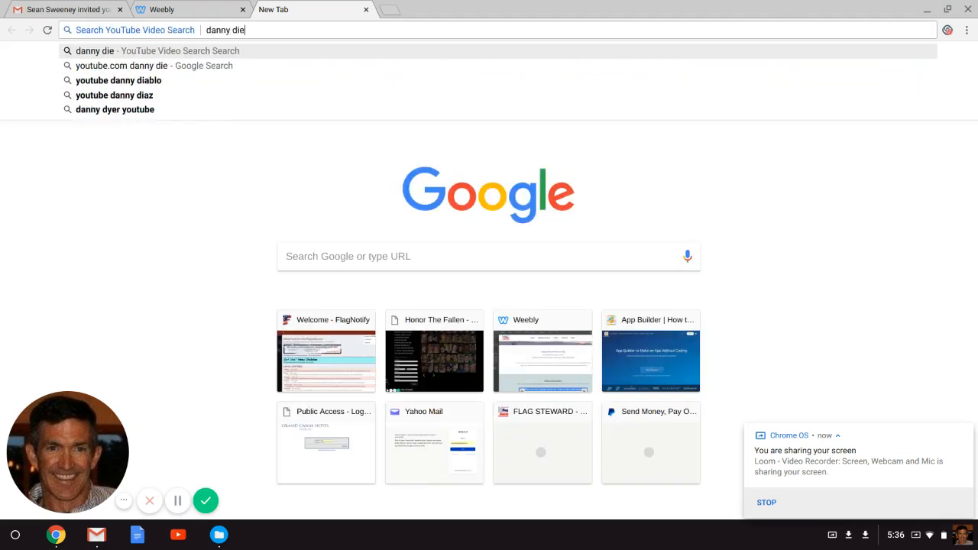
pyautogui.press('Return')
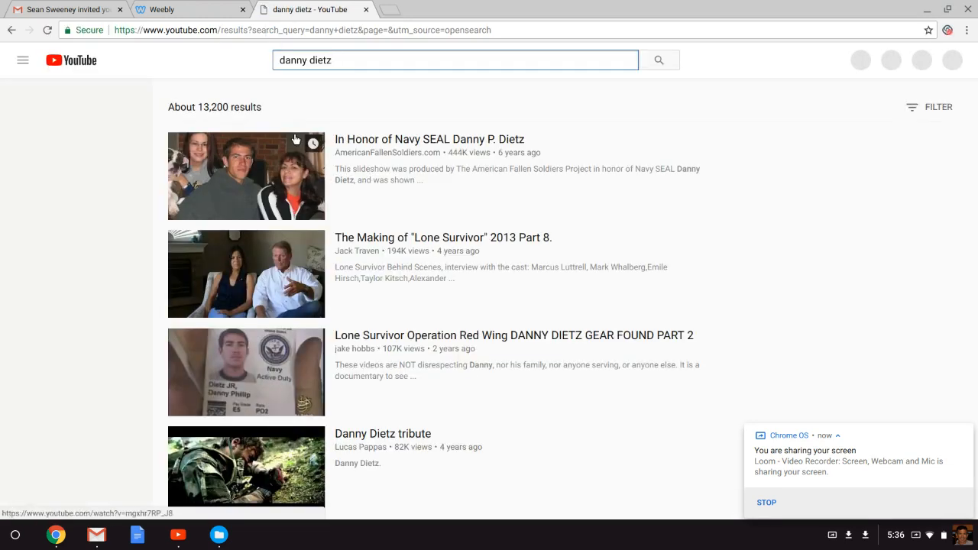
# Open LittletonGov's "Littleton History Moment" video about the SEAL from the search results and pause it.
pyautogui.scroll(-3, 298, 142)
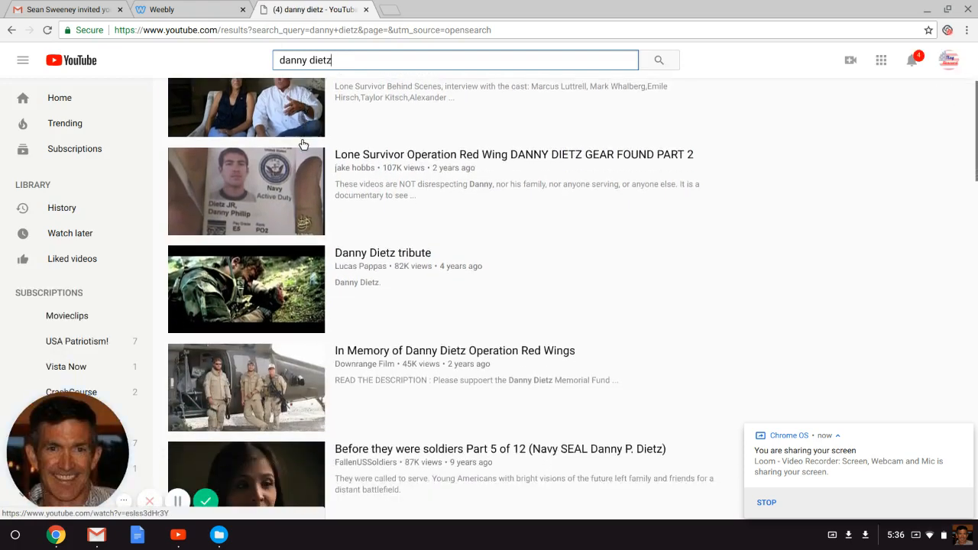
pyautogui.scroll(-1, 302, 143)
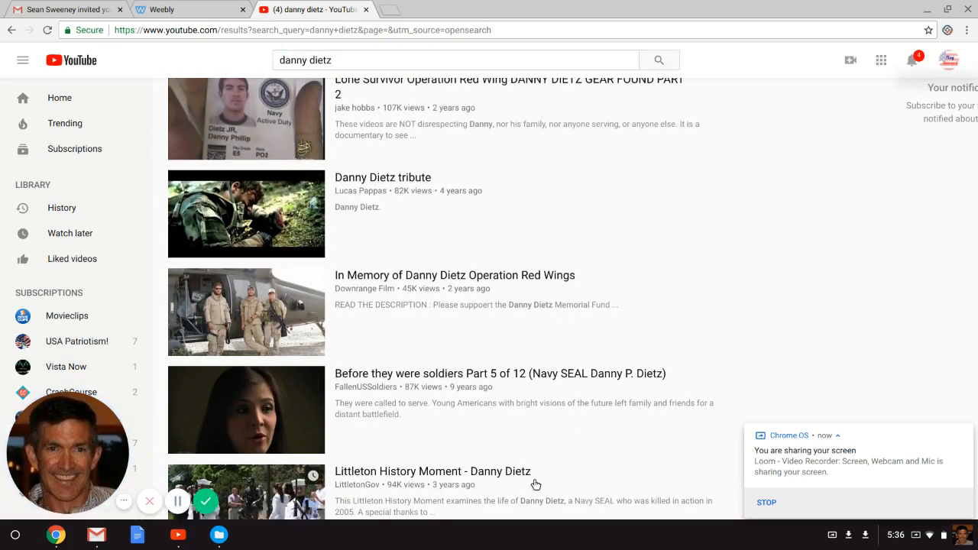
pyautogui.click(502, 472)
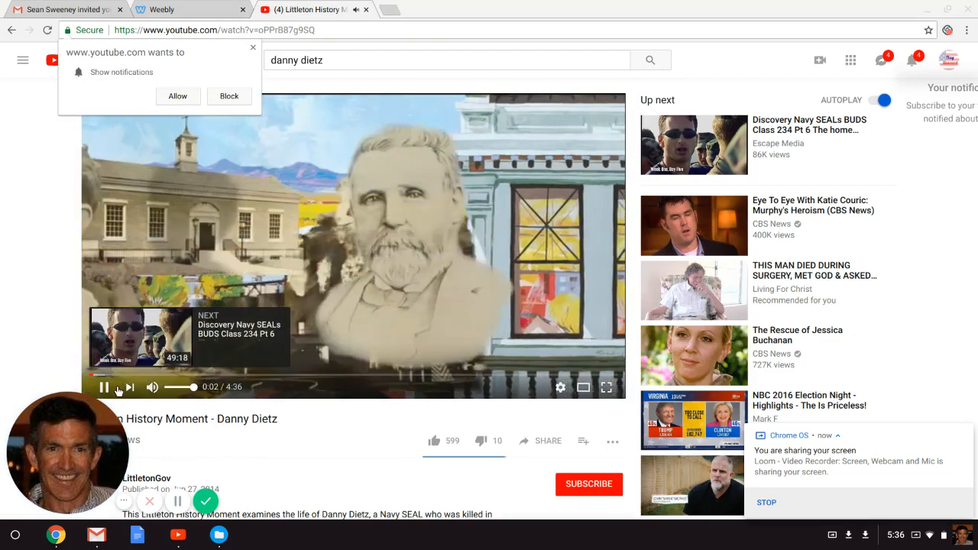
pyautogui.click(106, 388)
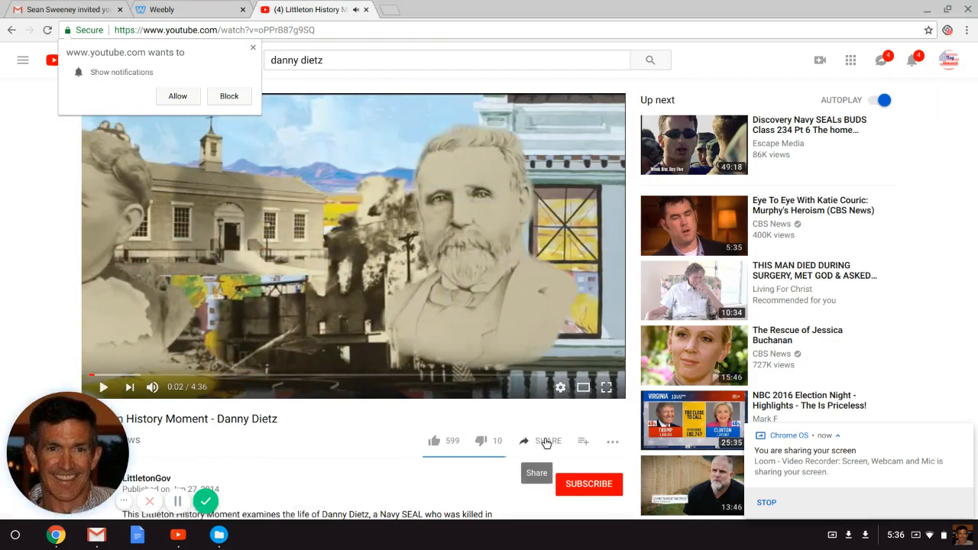
# Copy the iframe embed code from the video's sharing options and dismiss YouTube's notification request.
pyautogui.click(546, 443)
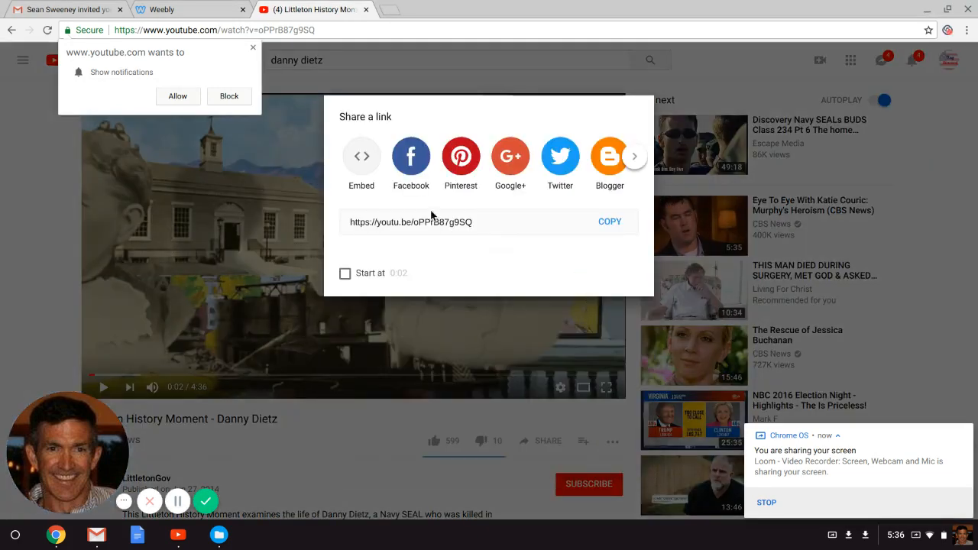
pyautogui.click(360, 157)
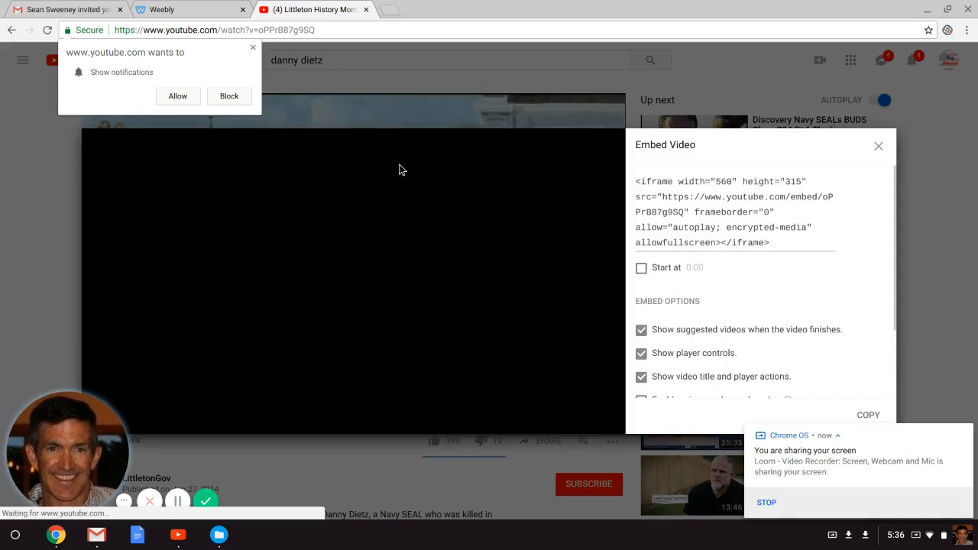
pyautogui.rightClick(661, 190)
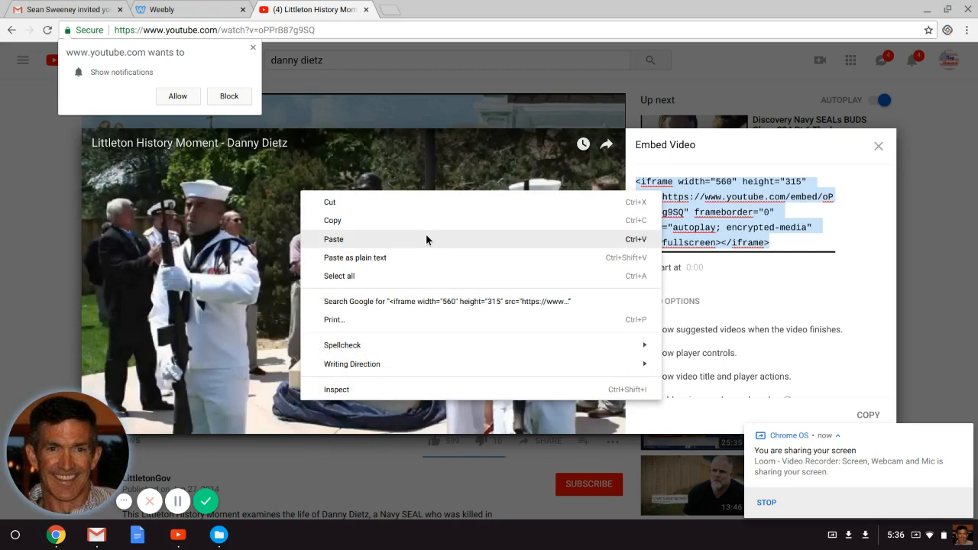
pyautogui.click(342, 221)
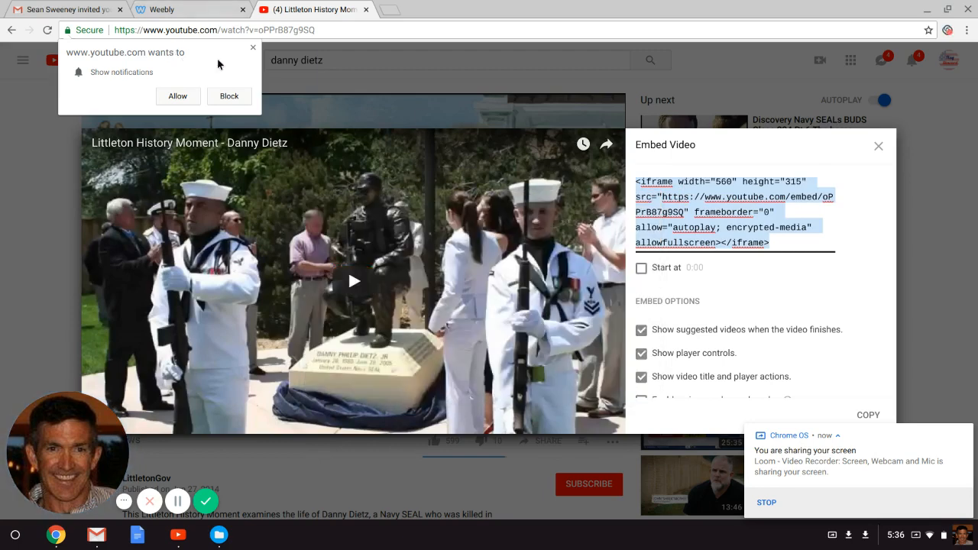
pyautogui.click(251, 47)
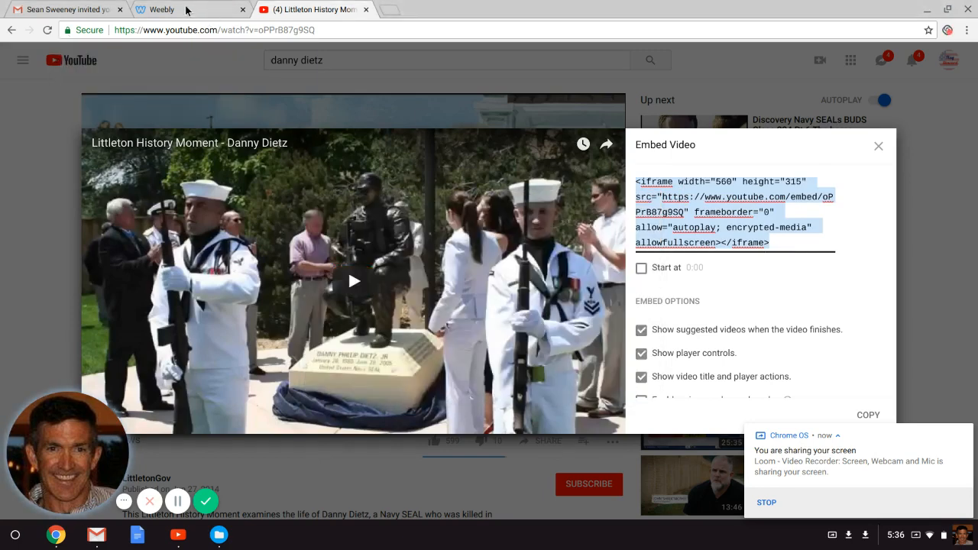
# In Weebly, center the custom HTML element beneath the tribute and replace its placeholder with the copied iframe embed code.
pyautogui.click(185, 9)
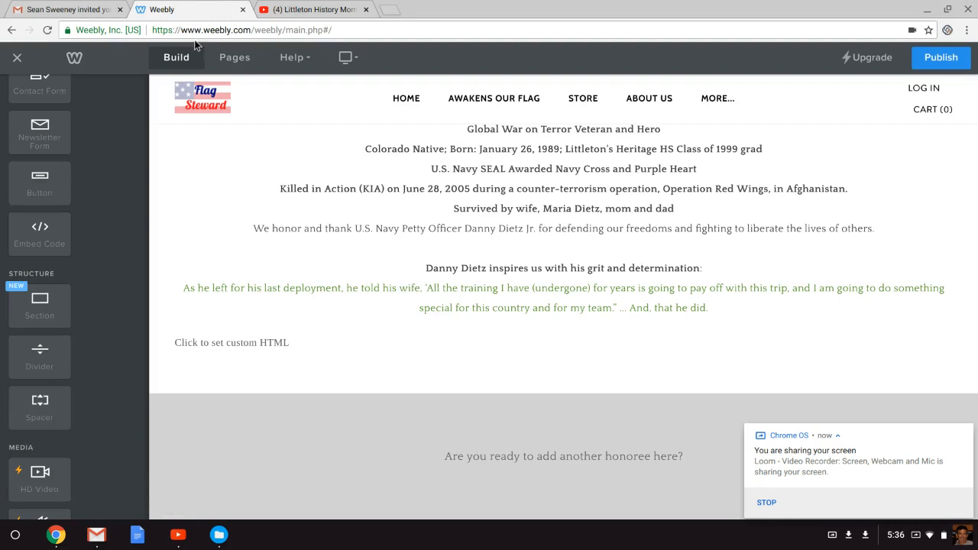
pyautogui.click(289, 341)
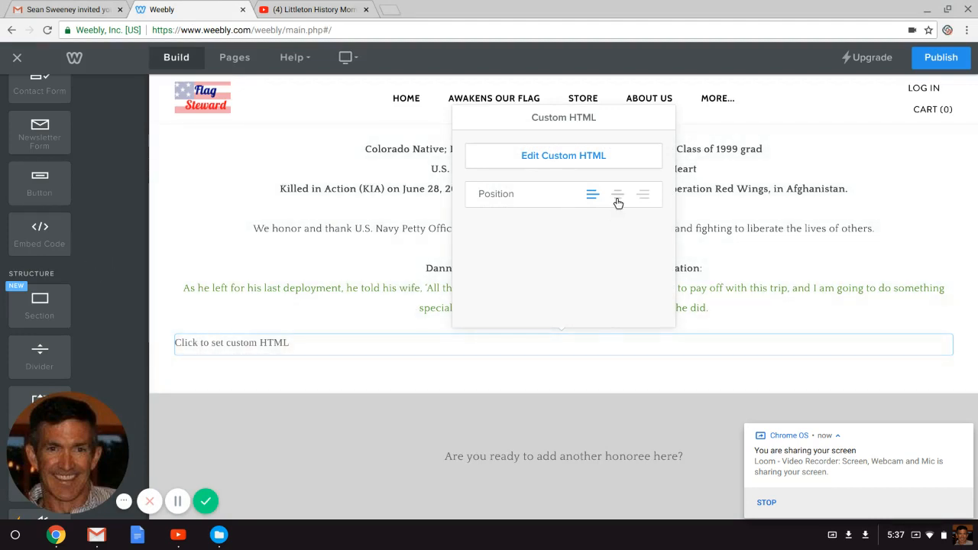
pyautogui.click(559, 156)
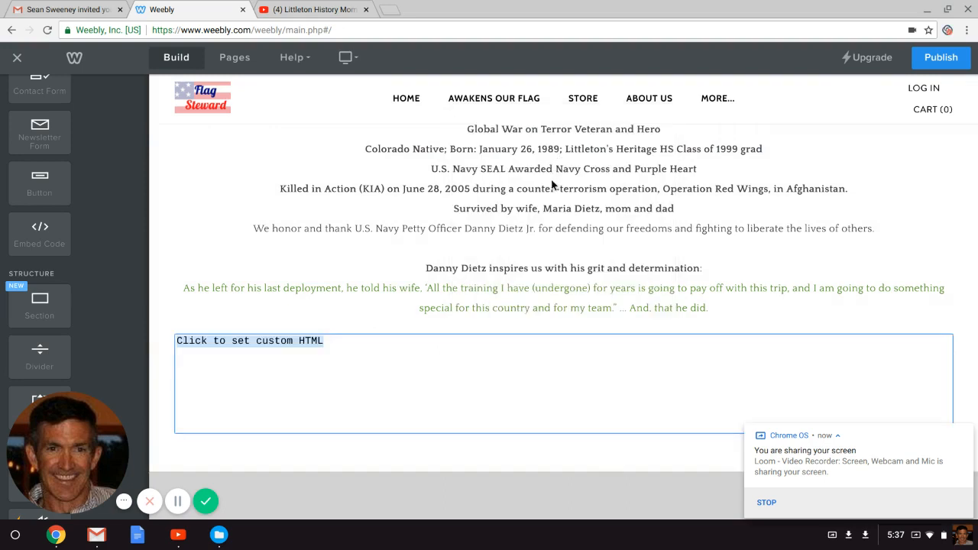
pyautogui.rightClick(357, 351)
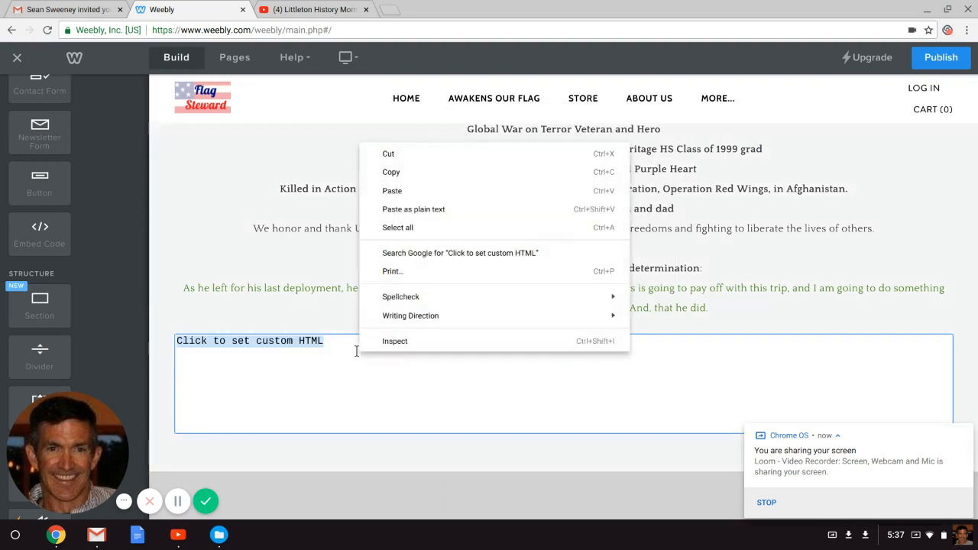
pyautogui.click(418, 192)
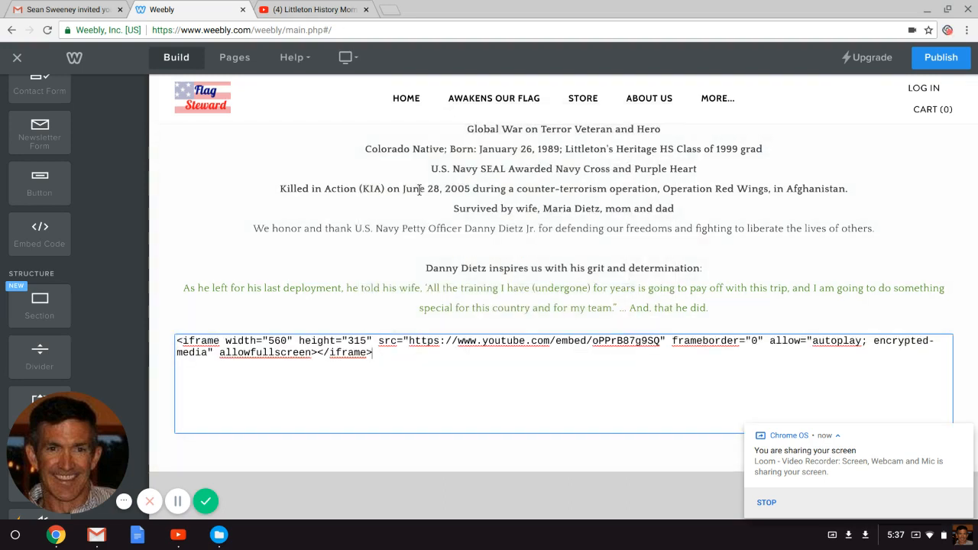
pyautogui.click(485, 291)
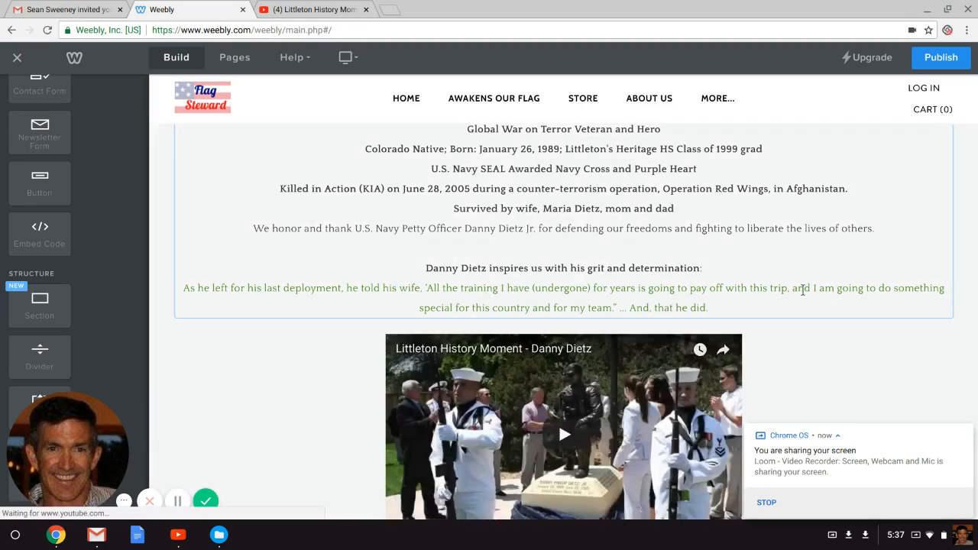
# Add an Audio element beneath the embedded video and set its position to center.
pyautogui.scroll(-2, 832, 292)
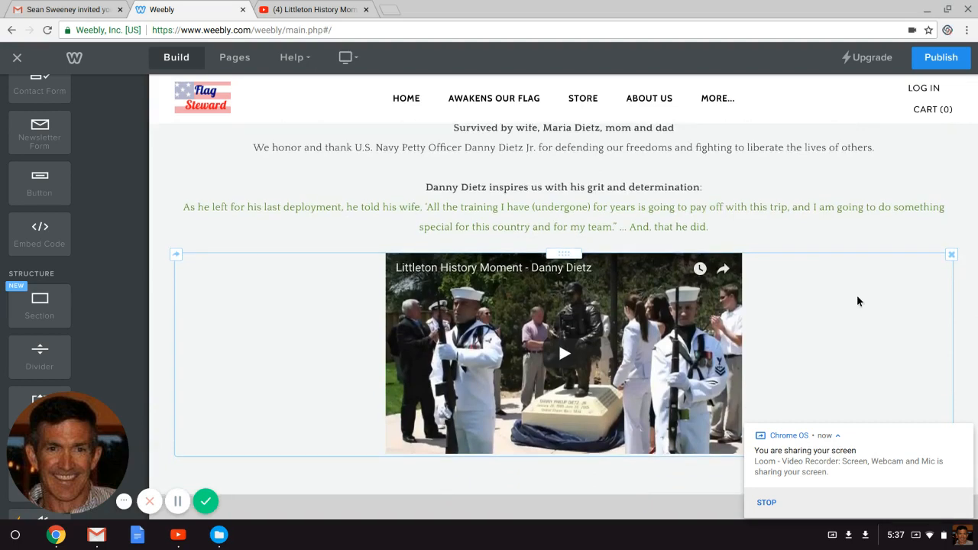
pyautogui.scroll(-1, 854, 306)
pyautogui.scroll(1, 854, 307)
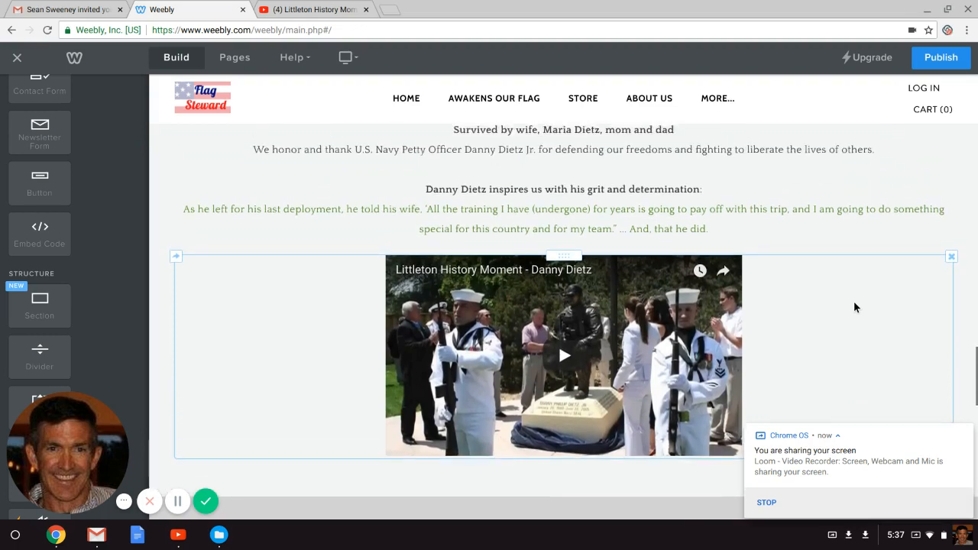
pyautogui.scroll(-2, 854, 307)
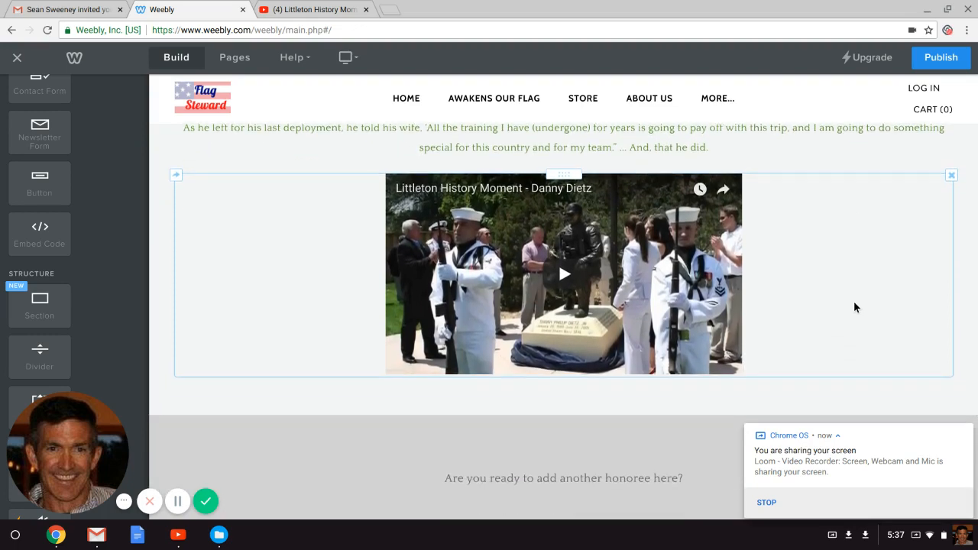
pyautogui.scroll(-1, 854, 304)
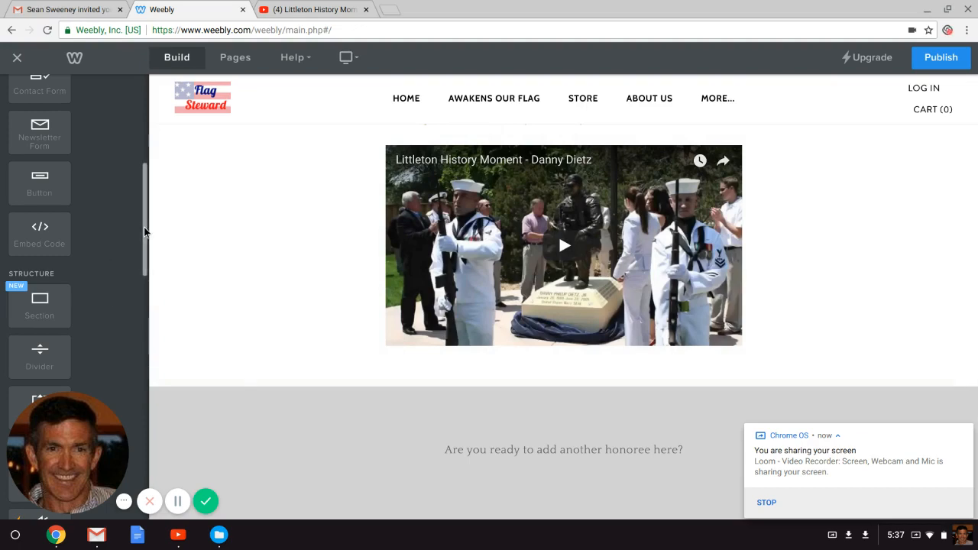
pyautogui.scroll(-3, 145, 232)
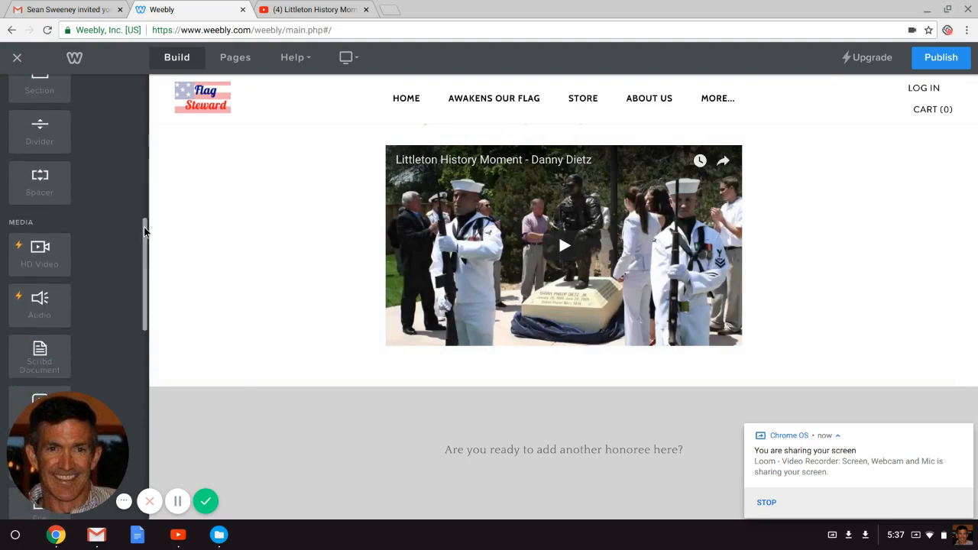
pyautogui.scroll(-1, 144, 232)
pyautogui.moveTo(34, 283); pyautogui.dragTo(531, 362)
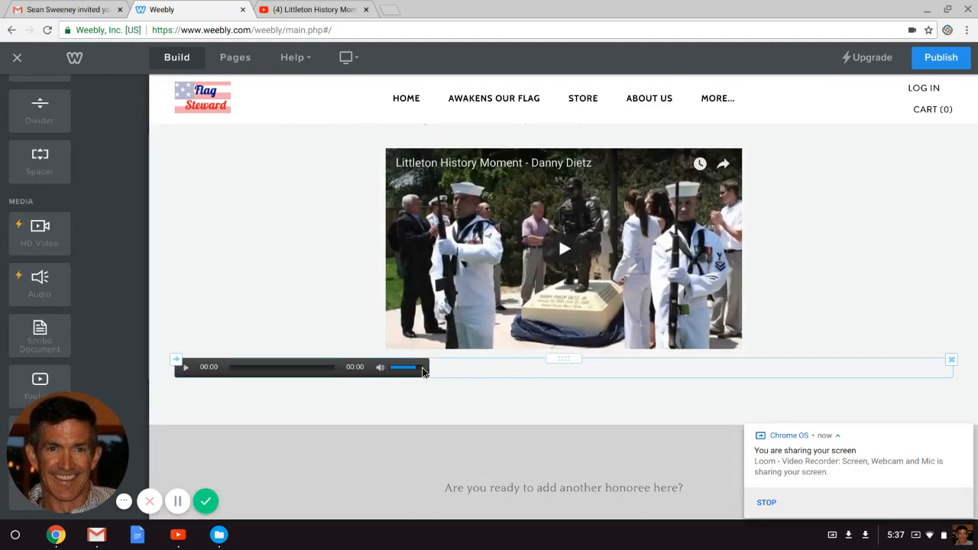
pyautogui.click(330, 366)
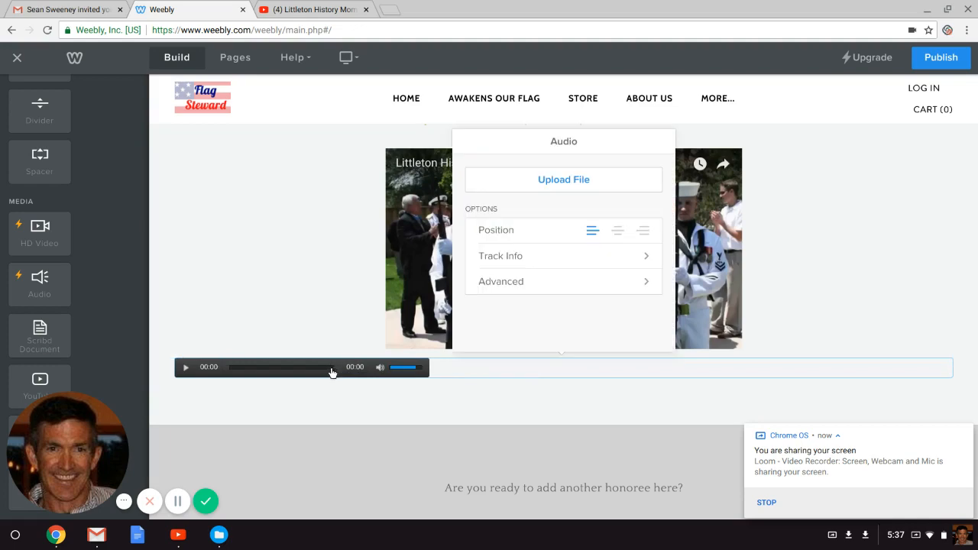
pyautogui.click(617, 231)
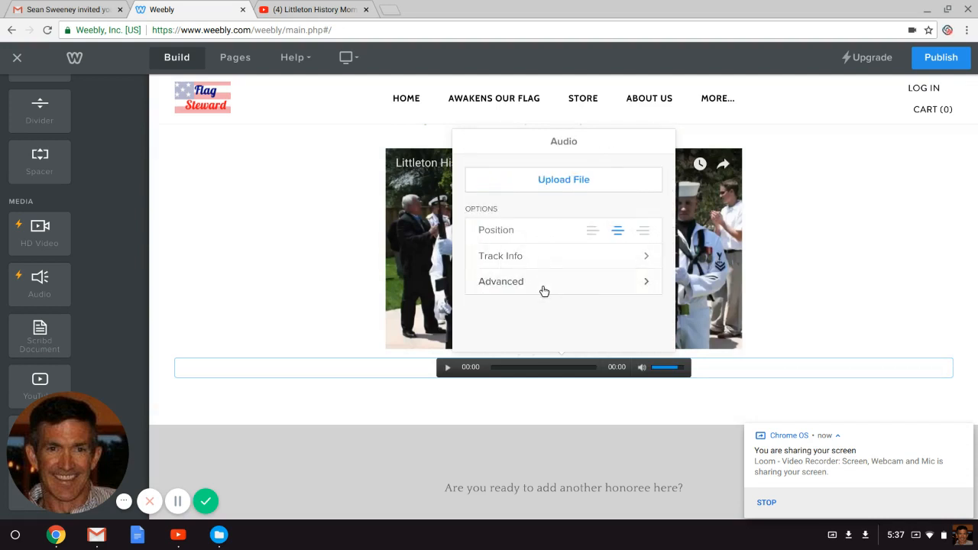
pyautogui.click(543, 290)
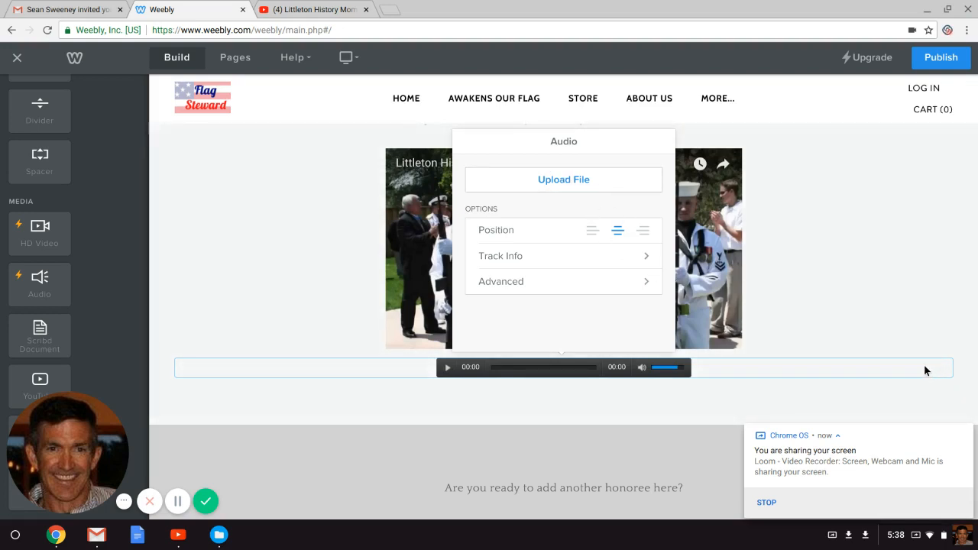
# Close the audio options and delete the Audio element beneath the embedded video.
pyautogui.click(764, 403)
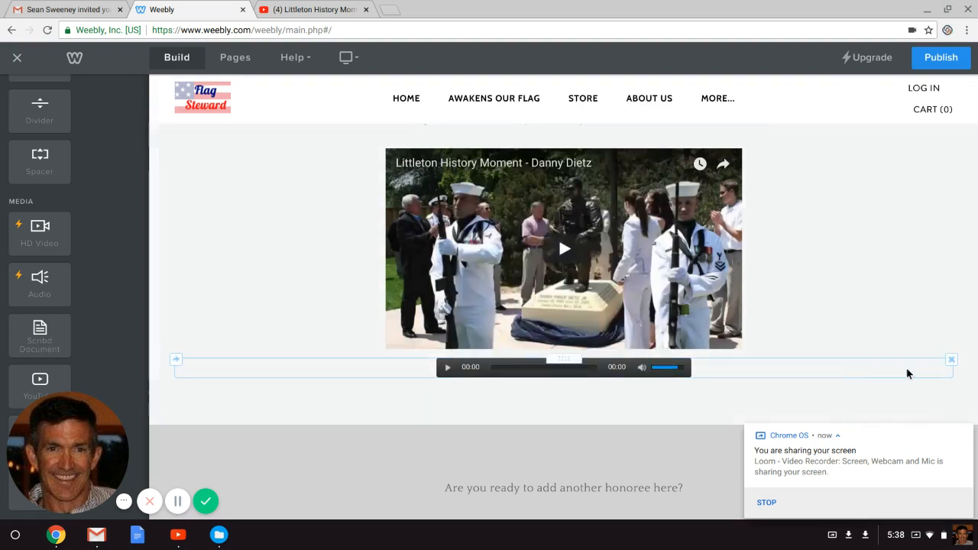
pyautogui.click(951, 360)
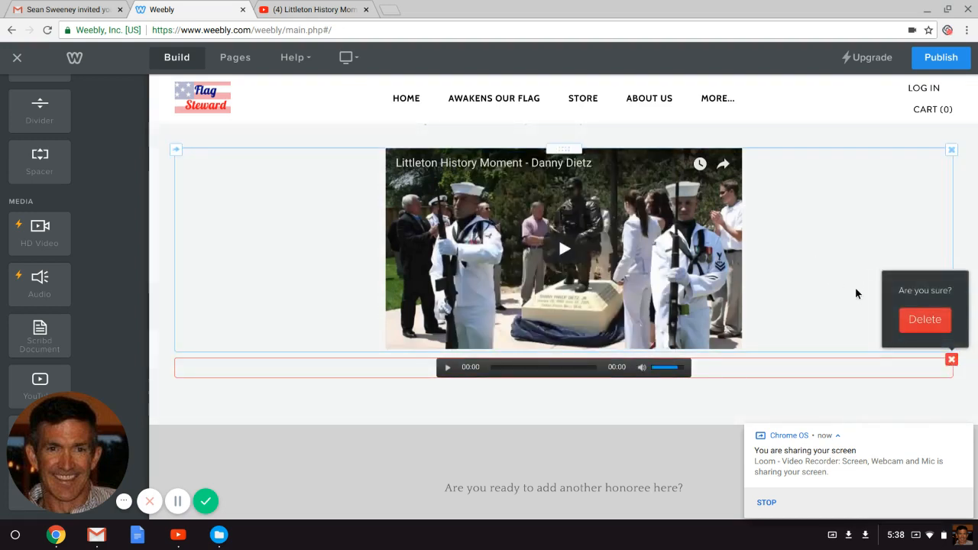
pyautogui.click(916, 319)
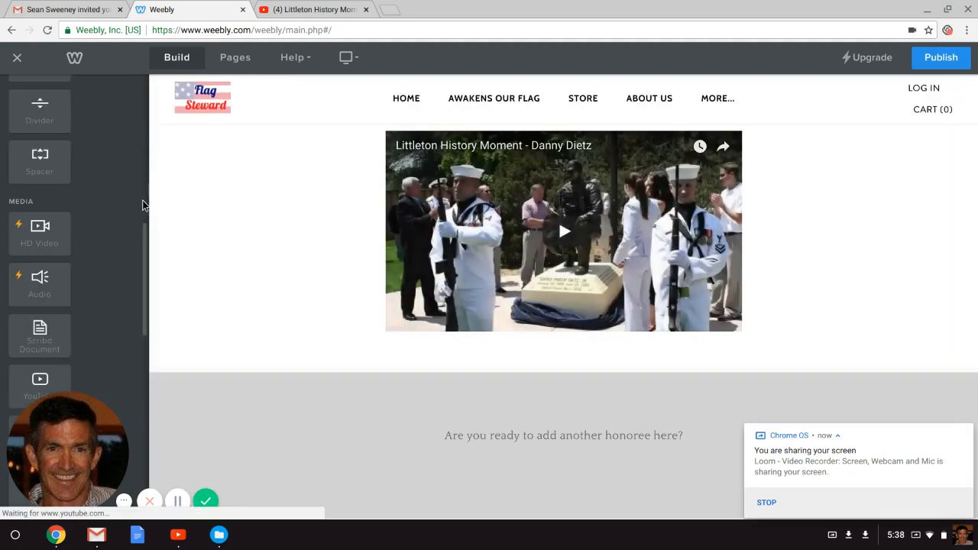
# Look through the available structure, media and ecommerce elements, and return to the basic ones.
pyautogui.scroll(-3, 144, 267)
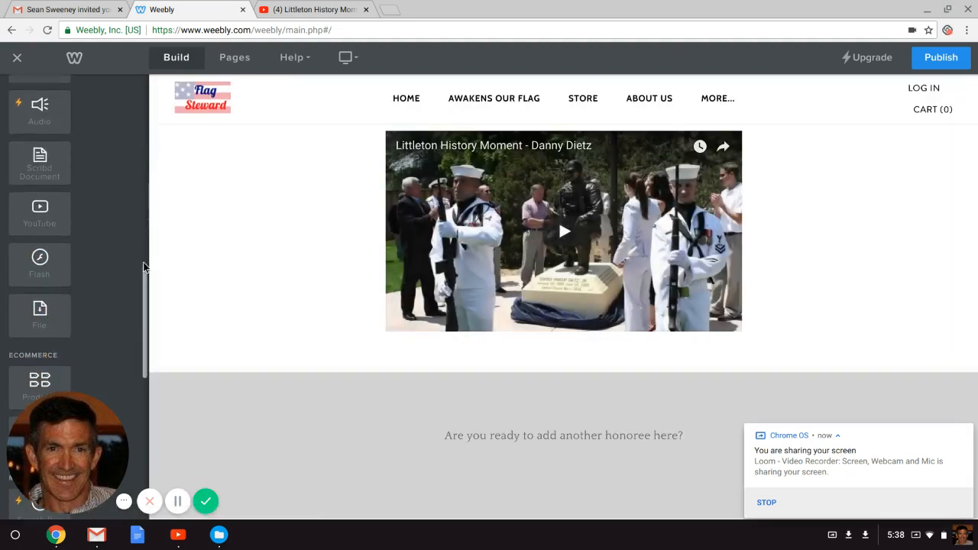
pyautogui.scroll(-2, 144, 267)
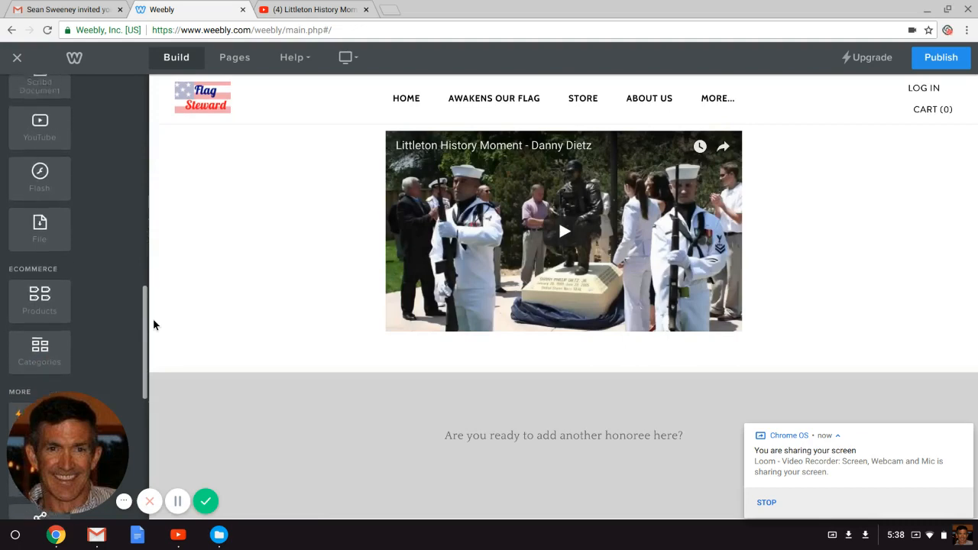
pyautogui.scroll(10, 153, 325)
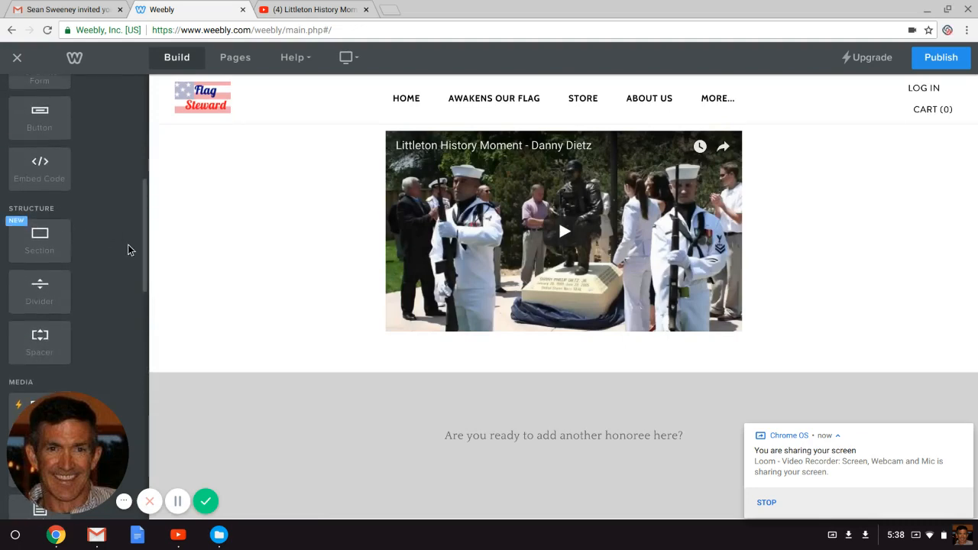
pyautogui.scroll(6, 146, 240)
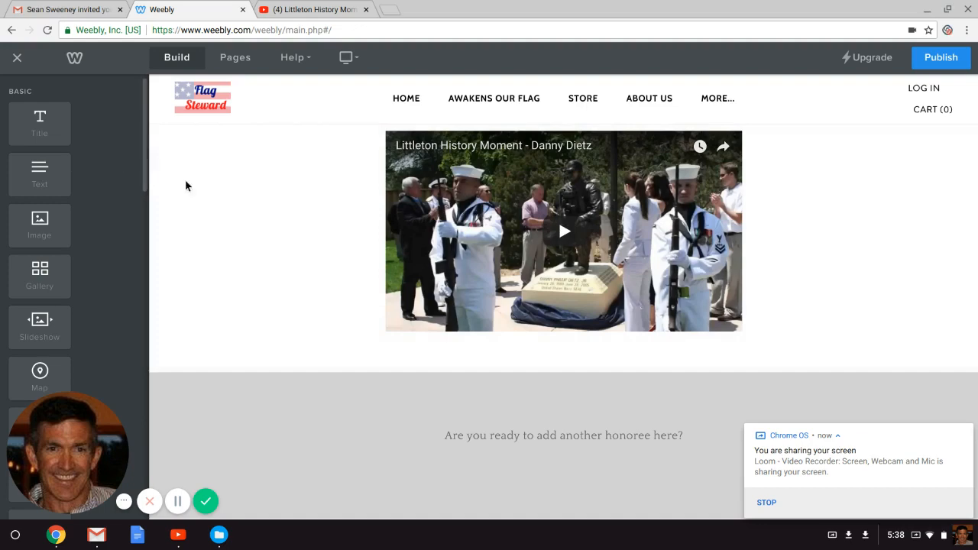
# Review the Patriot Honor Roll tribute, checking its heading, portrait, biography text, inspirational quote and embedded video.
pyautogui.scroll(-1, 573, 216)
pyautogui.scroll(5, 574, 216)
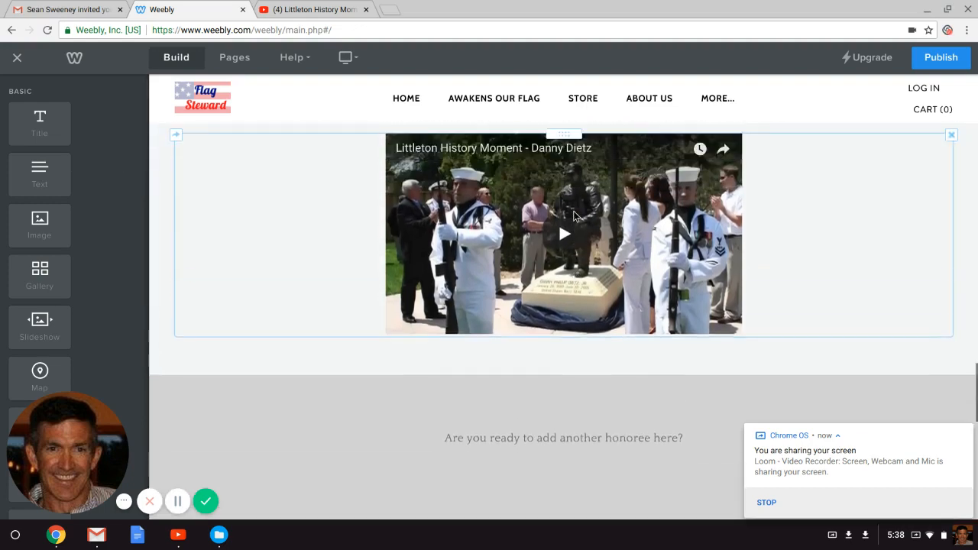
pyautogui.scroll(2, 574, 216)
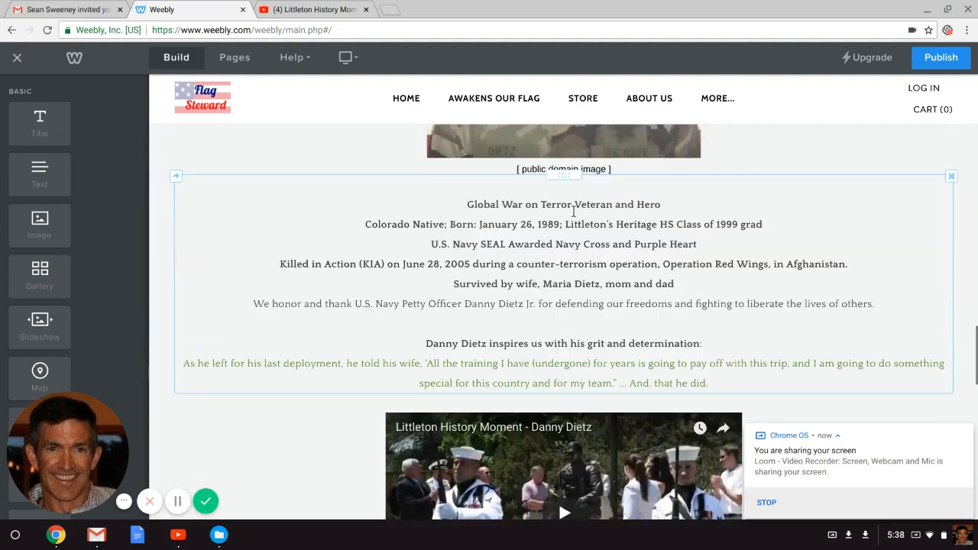
pyautogui.scroll(3, 574, 211)
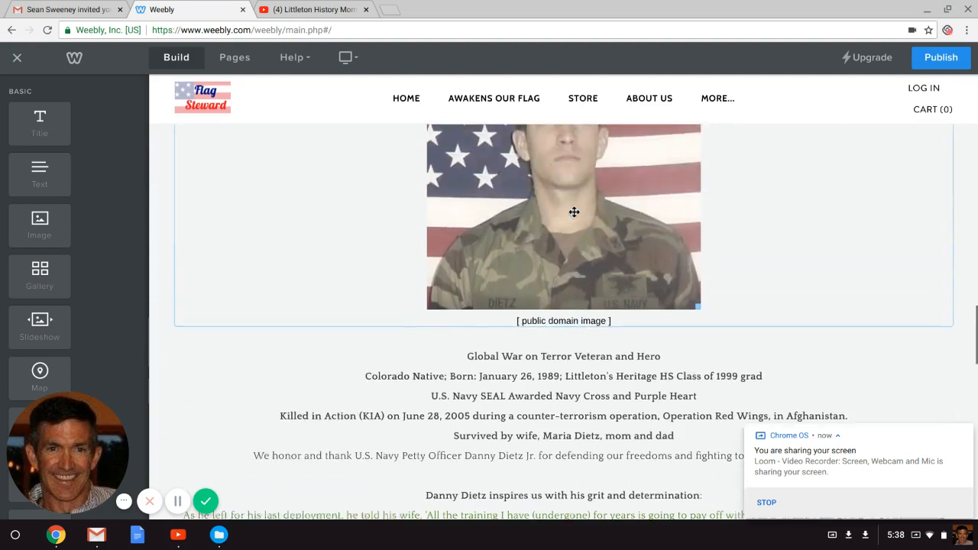
pyautogui.scroll(2, 574, 212)
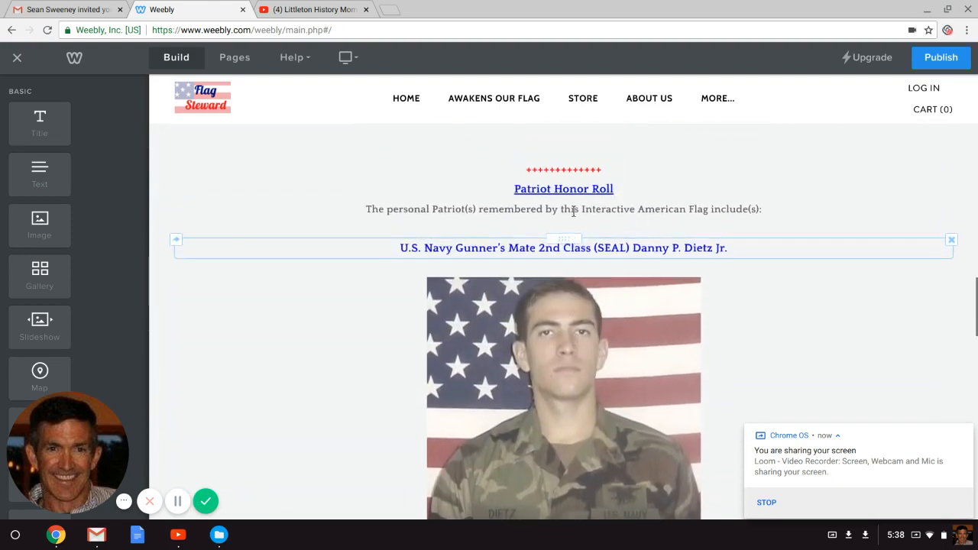
pyautogui.scroll(-1, 573, 212)
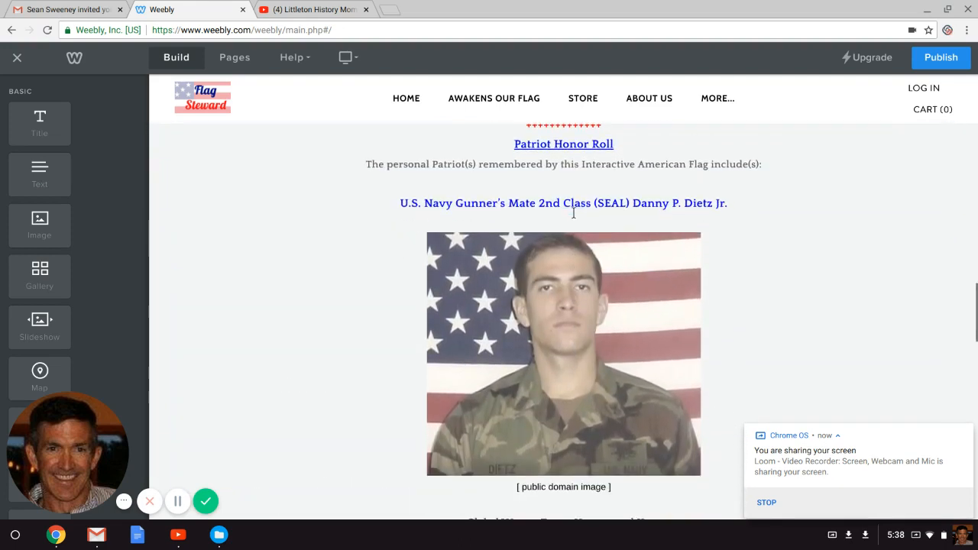
pyautogui.scroll(-4, 573, 214)
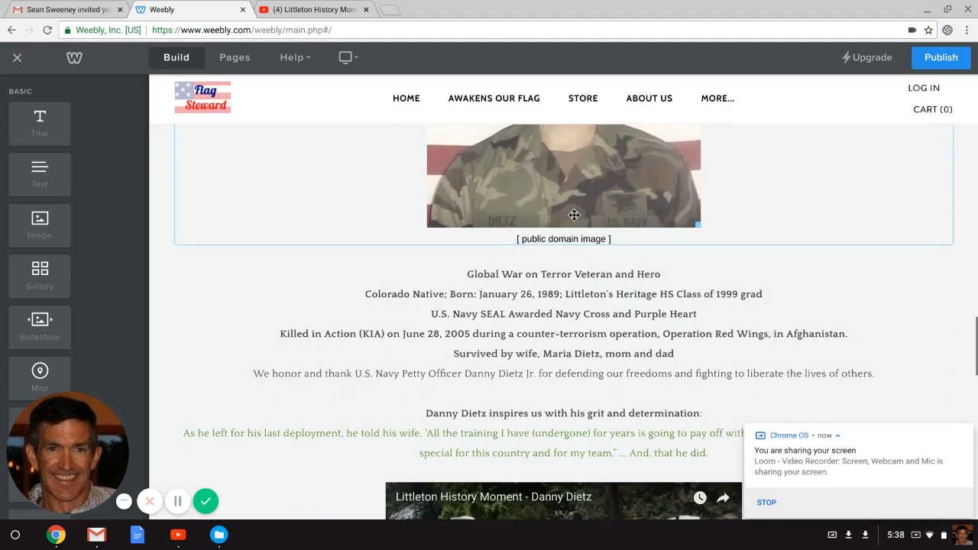
pyautogui.scroll(-2, 573, 214)
pyautogui.scroll(-4, 573, 216)
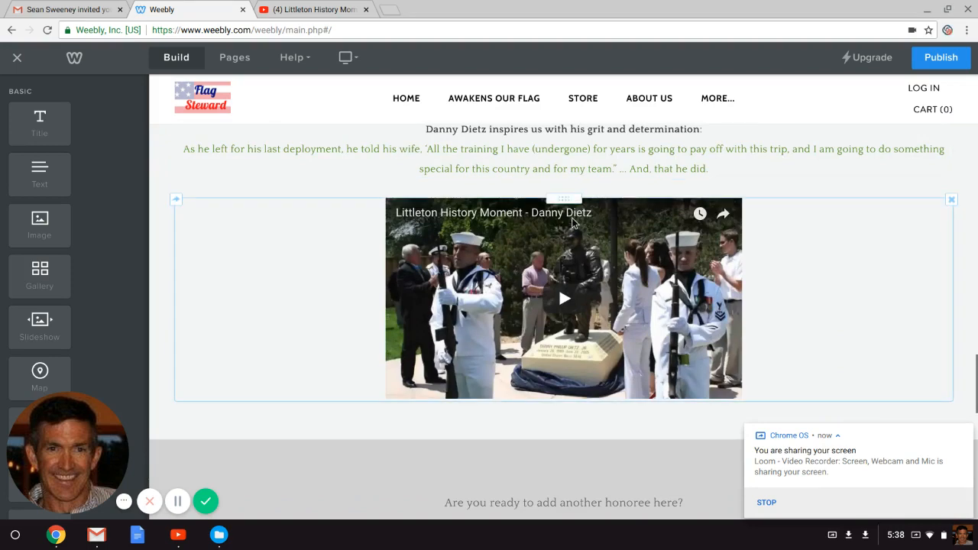
pyautogui.scroll(5, 572, 222)
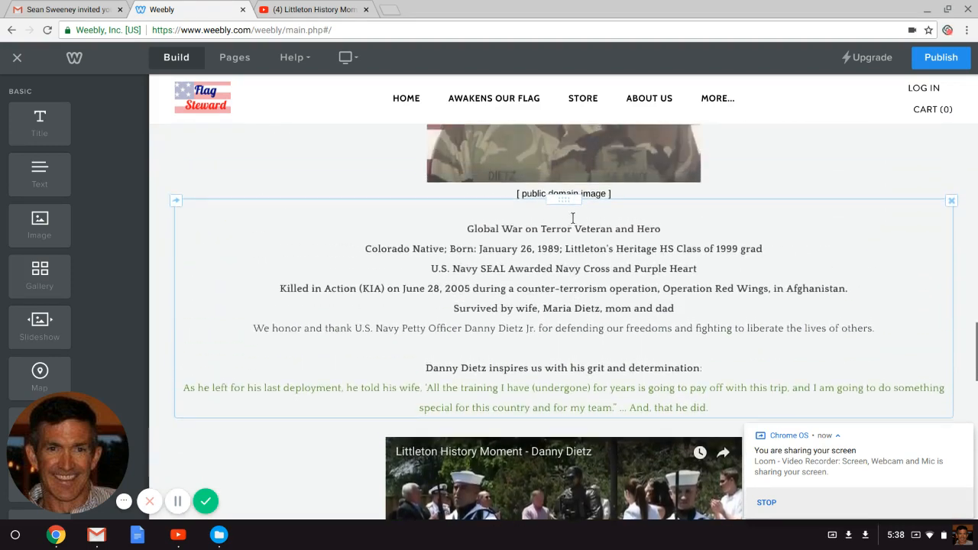
pyautogui.scroll(6, 572, 218)
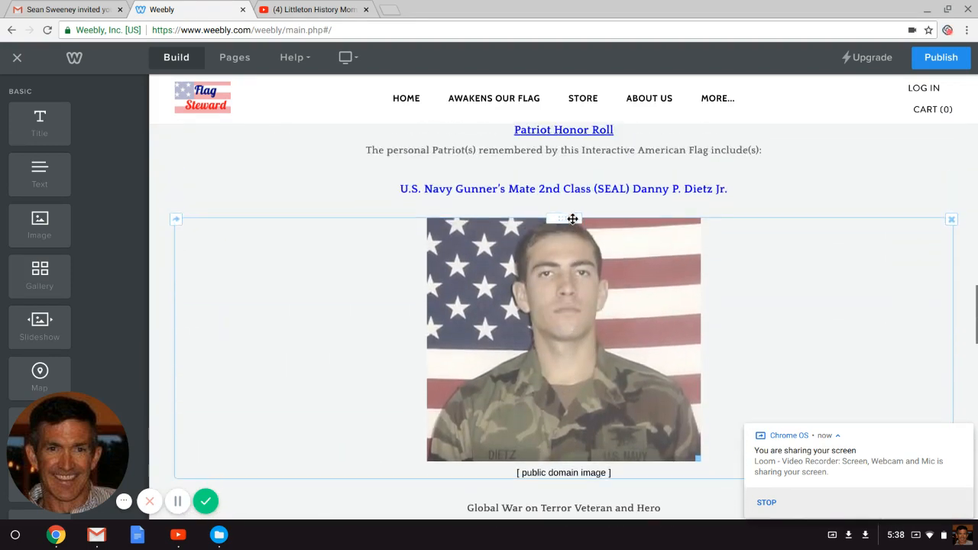
pyautogui.scroll(2, 573, 218)
pyautogui.scroll(-2, 572, 219)
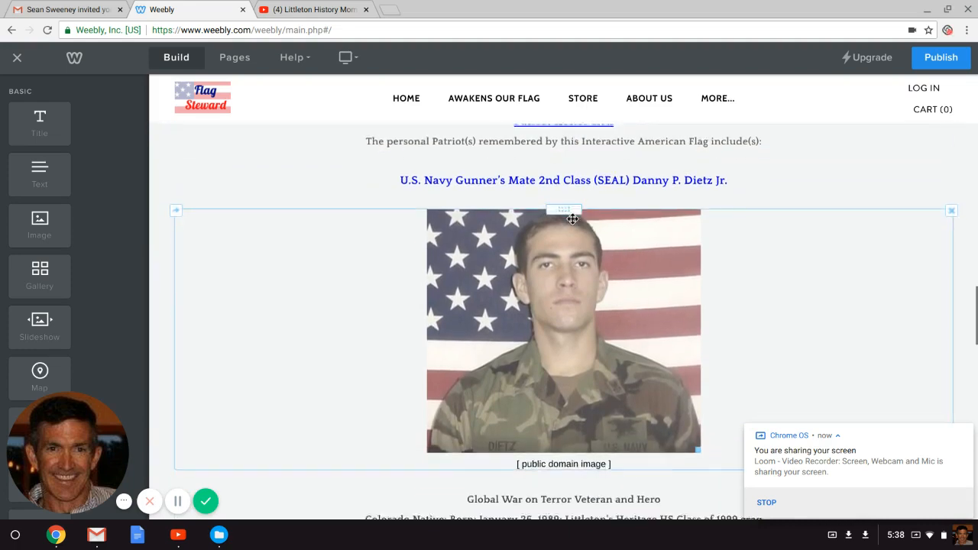
pyautogui.scroll(-7, 572, 219)
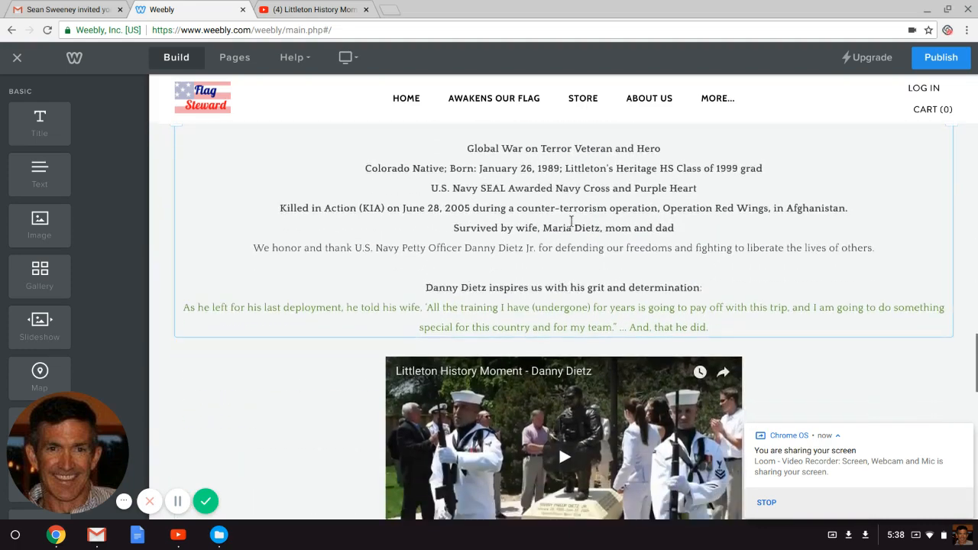
pyautogui.scroll(-4, 570, 222)
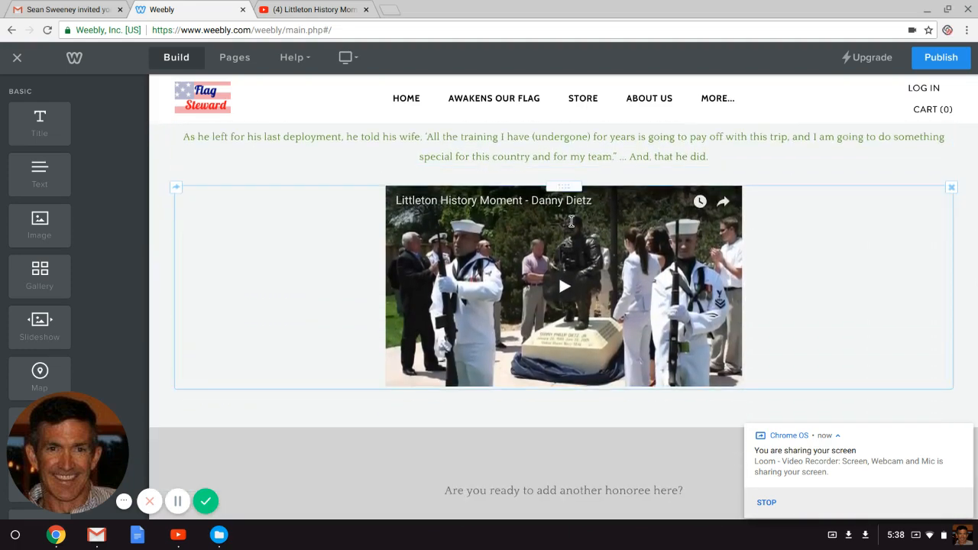
pyautogui.scroll(4, 571, 221)
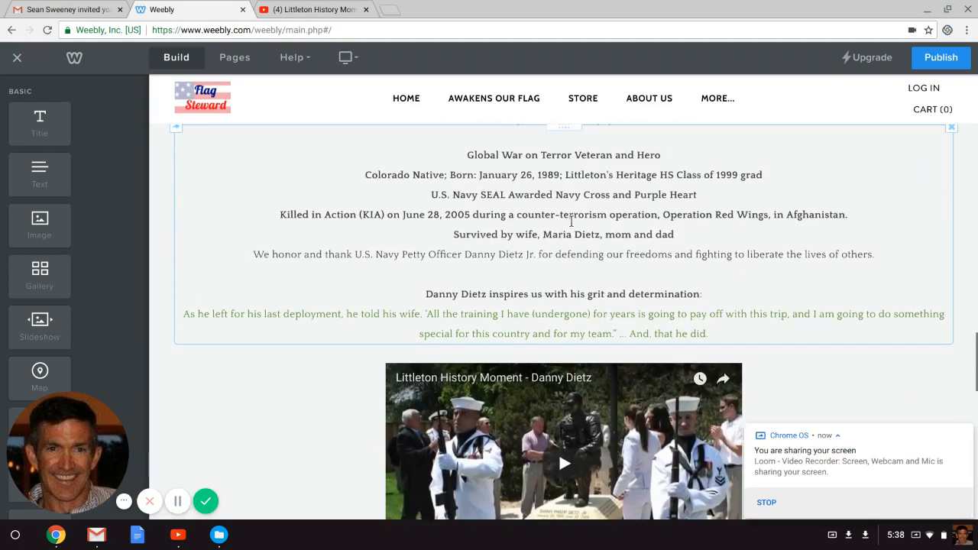
pyautogui.scroll(2, 571, 220)
pyautogui.scroll(-5, 571, 221)
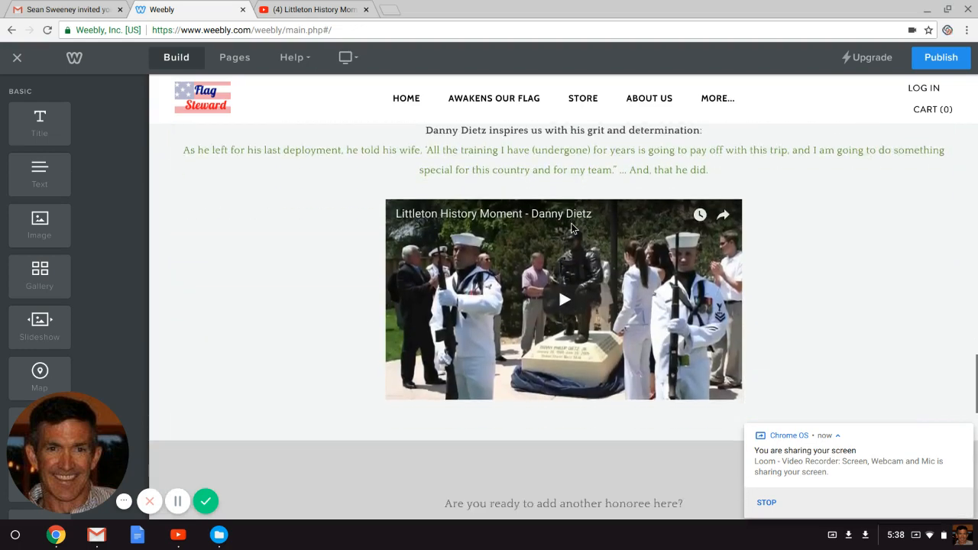
pyautogui.scroll(-1, 571, 227)
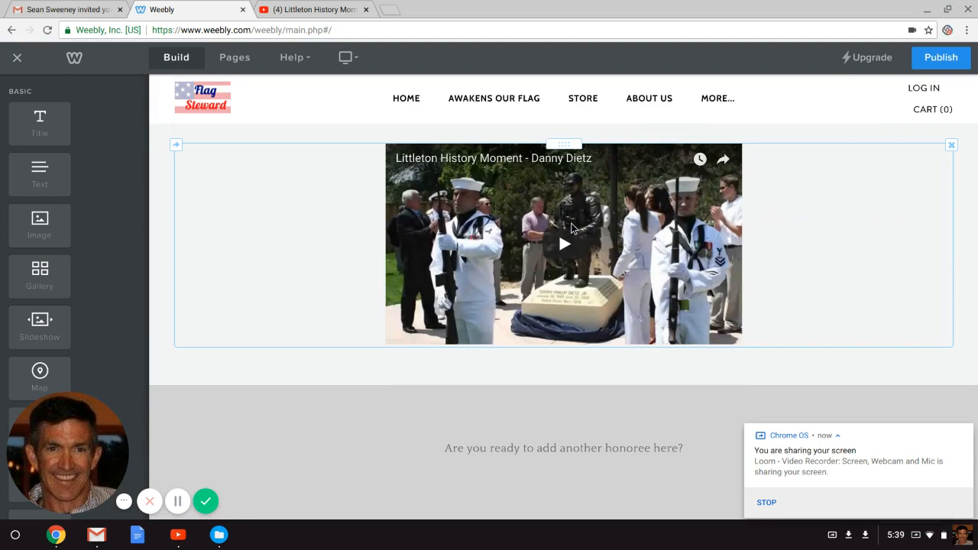
pyautogui.scroll(-1, 571, 227)
pyautogui.scroll(4, 571, 227)
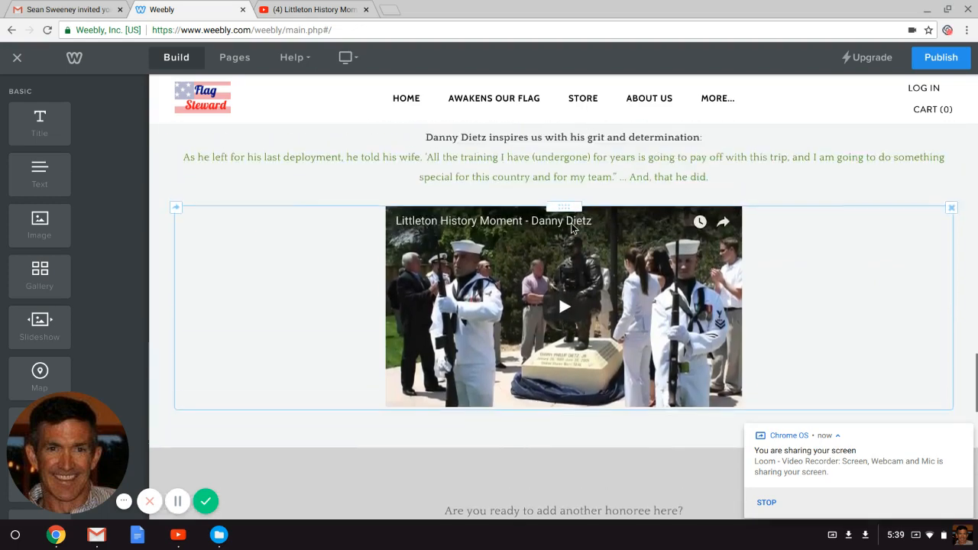
pyautogui.scroll(4, 572, 227)
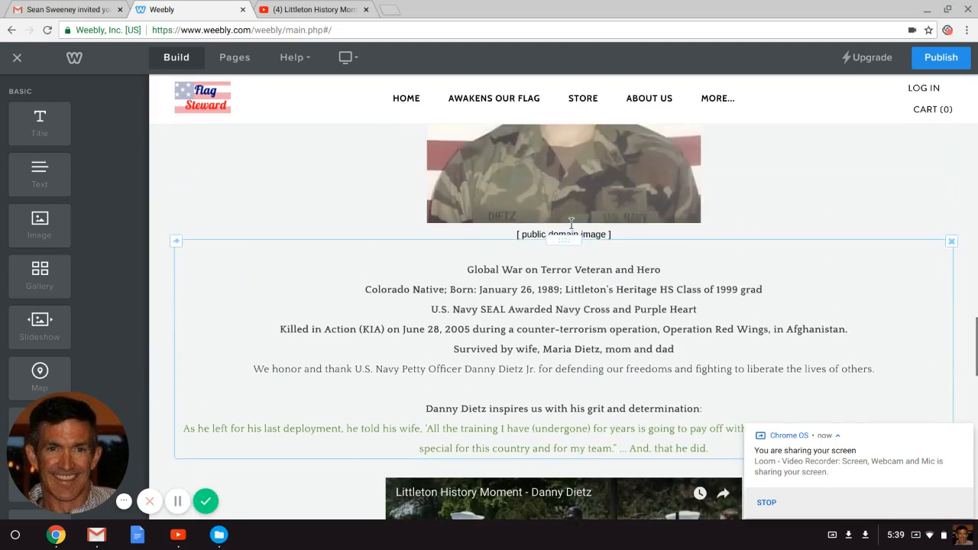
pyautogui.scroll(4, 572, 224)
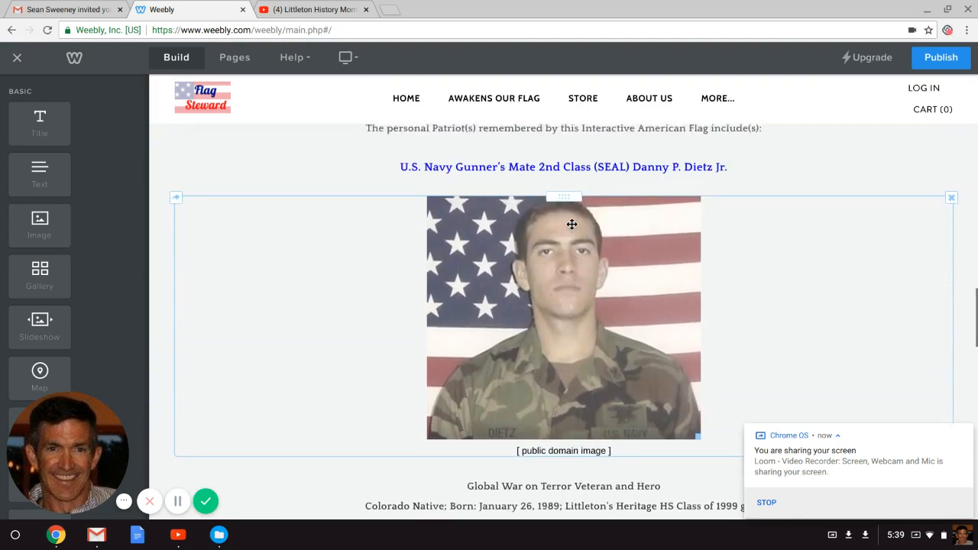
pyautogui.scroll(1, 571, 226)
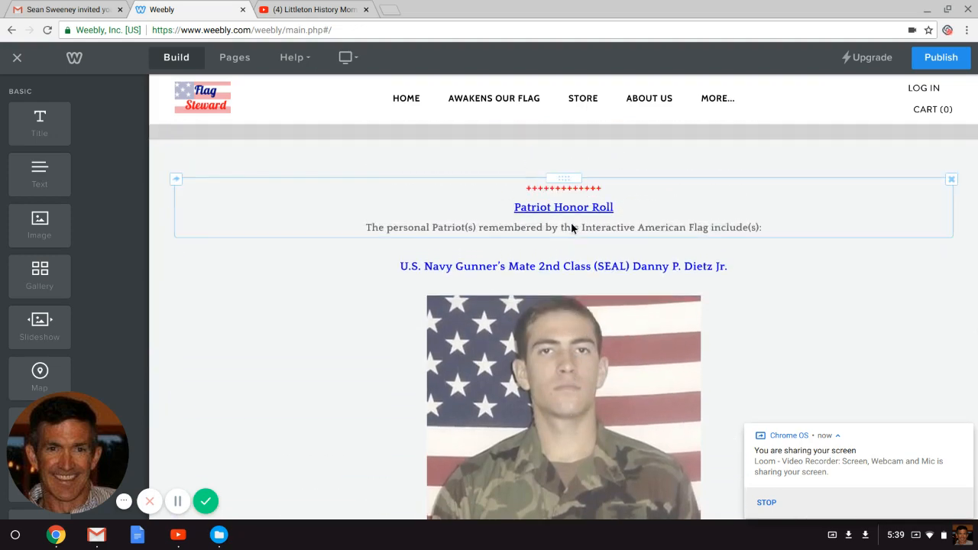
pyautogui.scroll(-5, 572, 226)
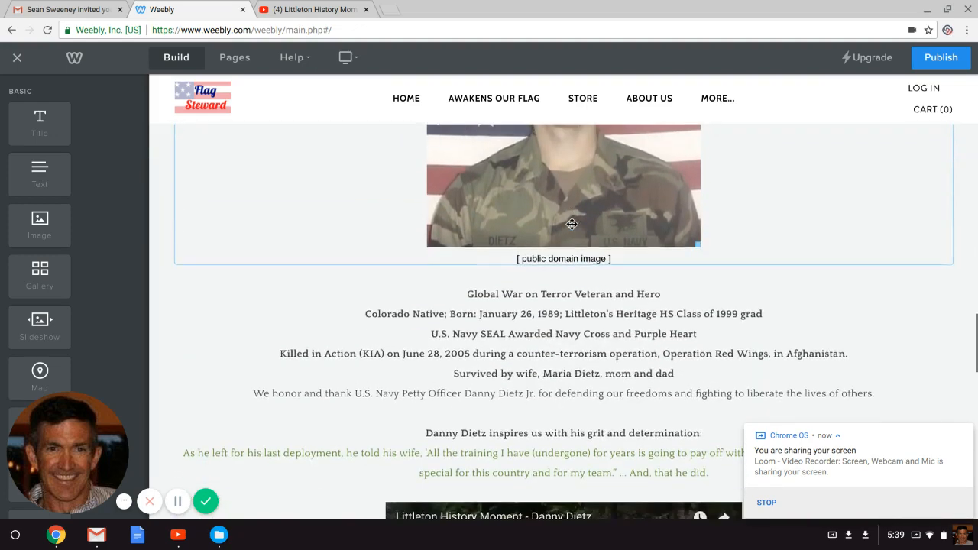
pyautogui.scroll(-4, 572, 224)
pyautogui.scroll(-4, 572, 226)
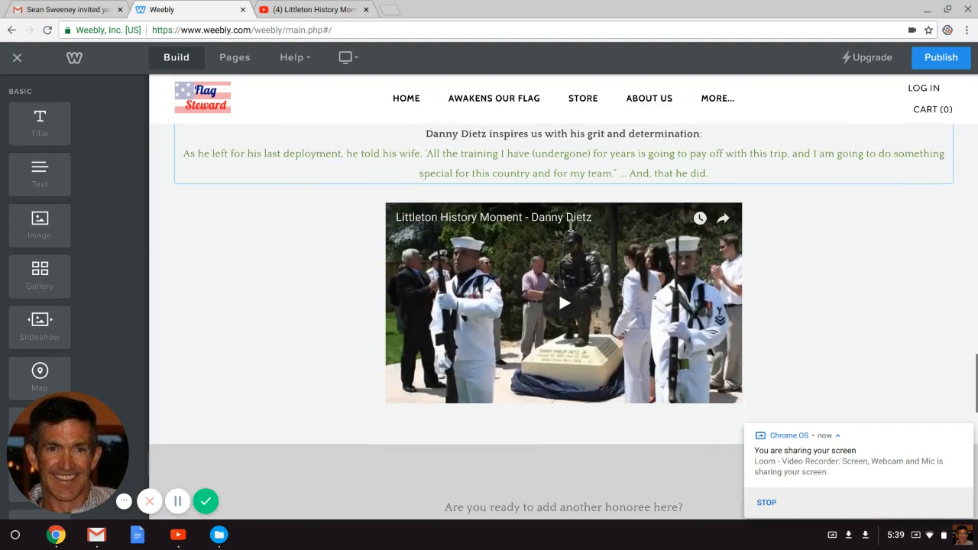
# Examine the two remaining honoree placeholders below the video and the note on personalizing the Patriot Honor Roll tributes.
pyautogui.scroll(-2, 571, 230)
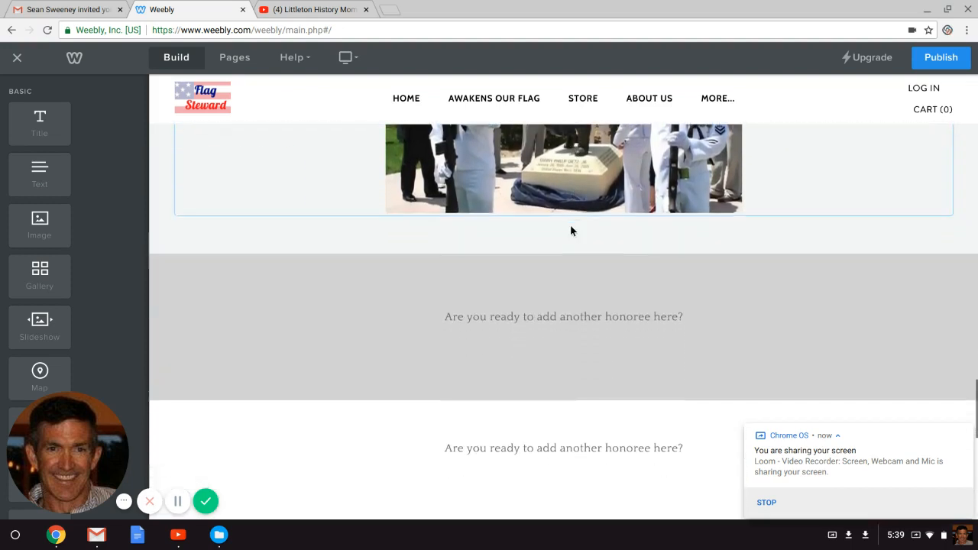
pyautogui.scroll(-1, 571, 230)
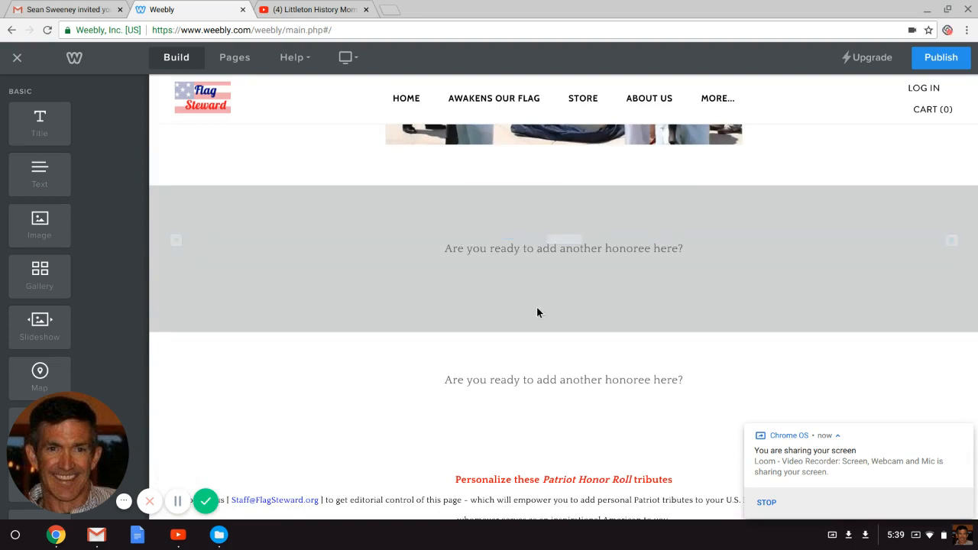
pyautogui.moveTo(662, 100)
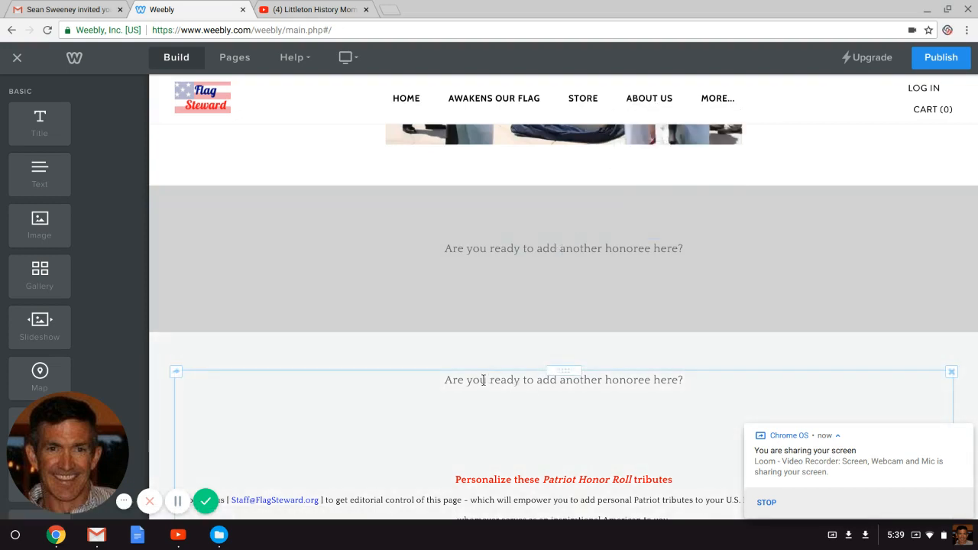
pyautogui.scroll(-1, 563, 390)
pyautogui.scroll(3, 564, 389)
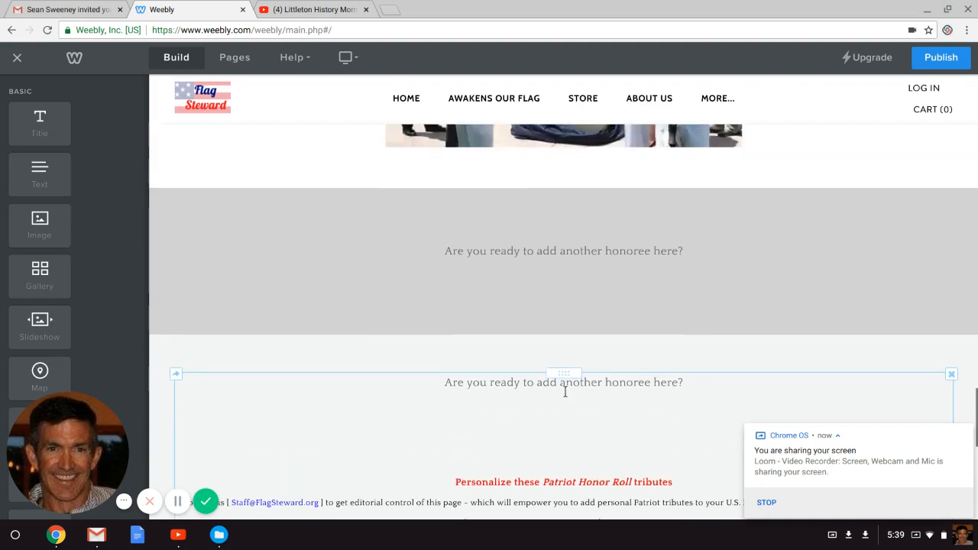
pyautogui.scroll(-4, 562, 391)
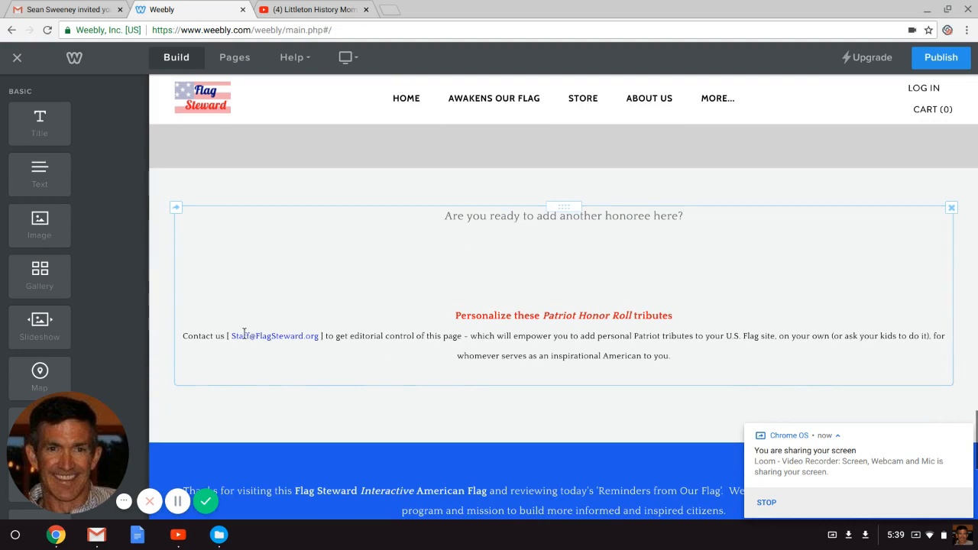
# Review the page from the honoree placeholders back up through the Fallen Patriot Commemoration to the welcome heading.
pyautogui.scroll(11, 499, 271)
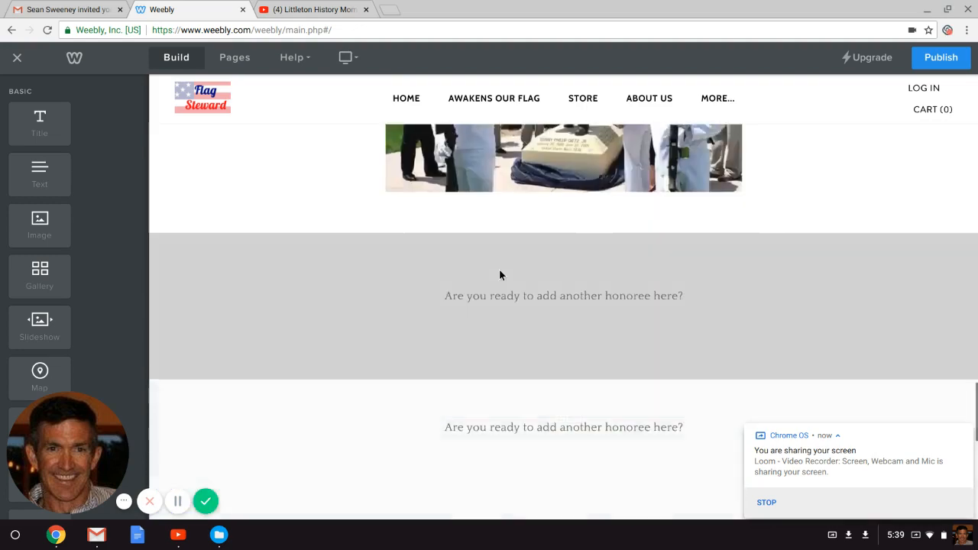
pyautogui.scroll(6, 499, 270)
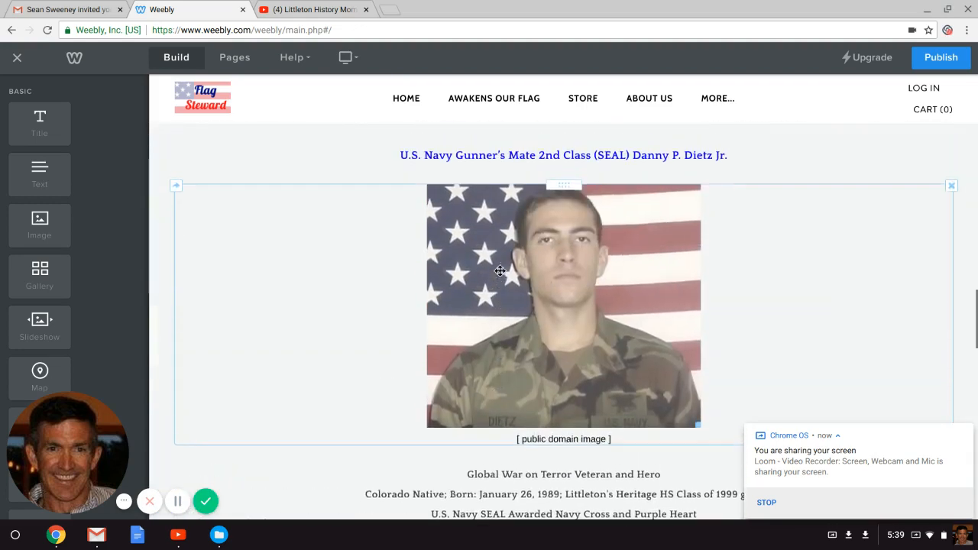
pyautogui.scroll(5, 594, 246)
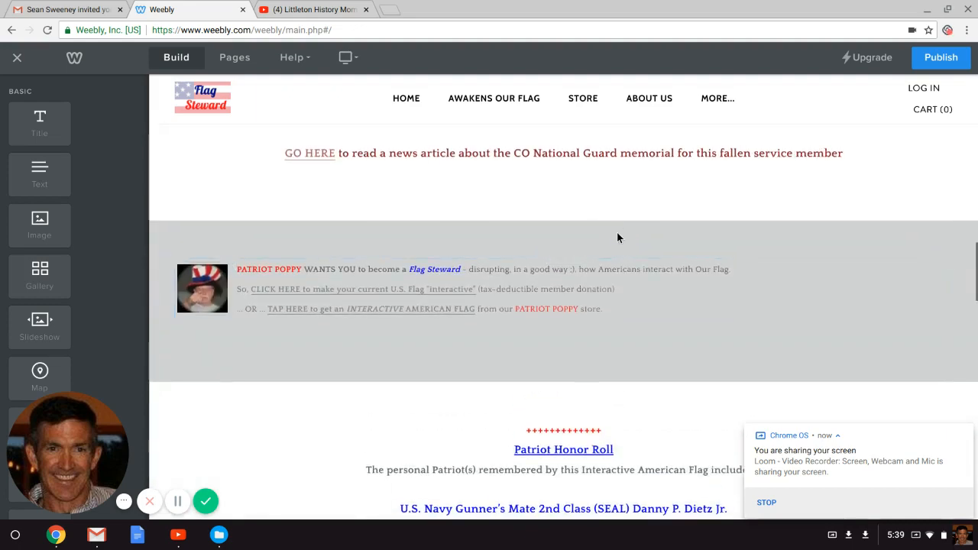
pyautogui.scroll(7, 617, 233)
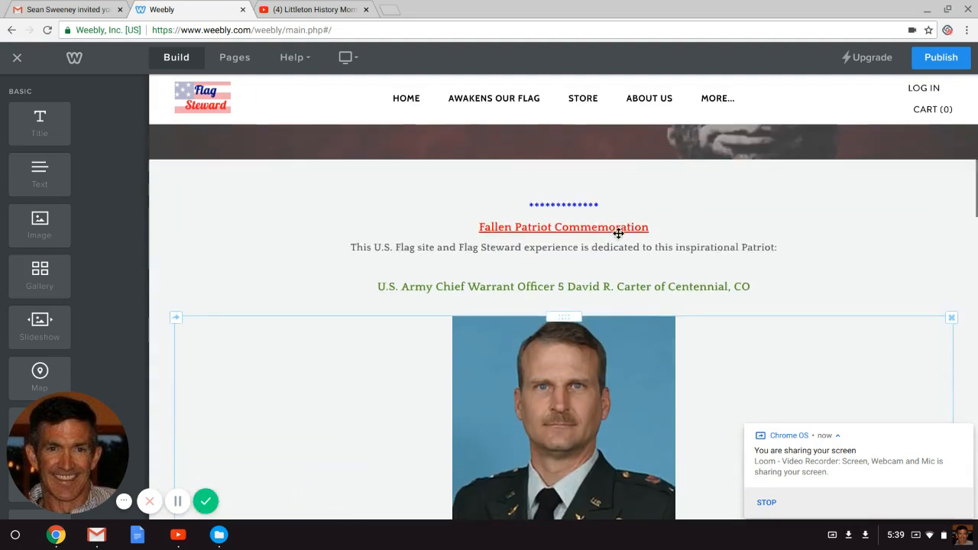
pyautogui.scroll(7, 616, 232)
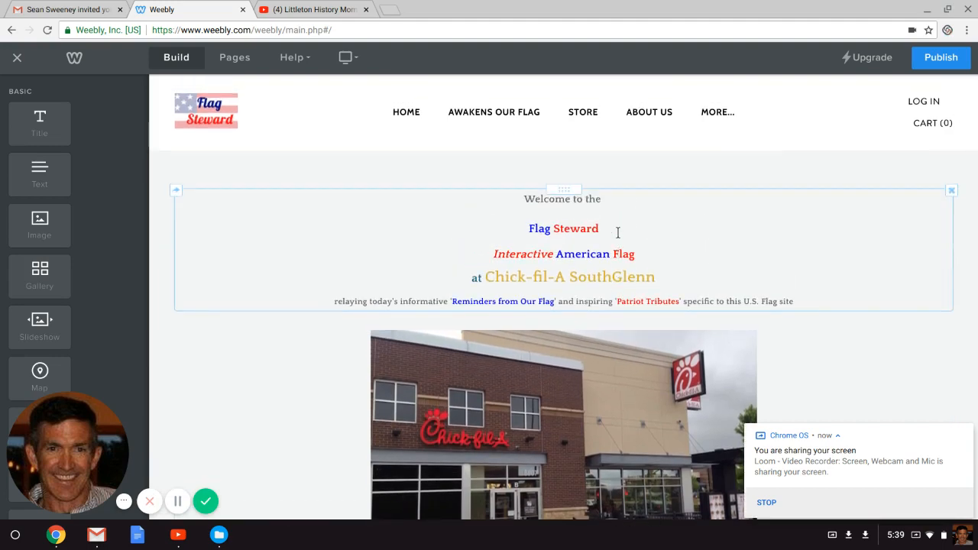
# Review the page from the welcome heading and restaurant photo through the reminders banner and Fallen Patriot Commemoration to the Patriot Poppy appeal.
pyautogui.scroll(-2, 618, 232)
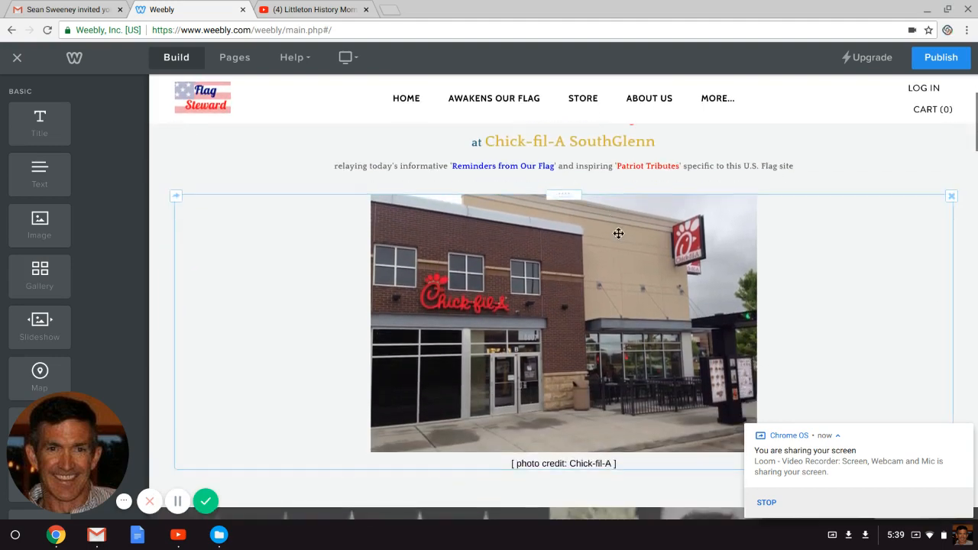
pyautogui.scroll(-4, 618, 233)
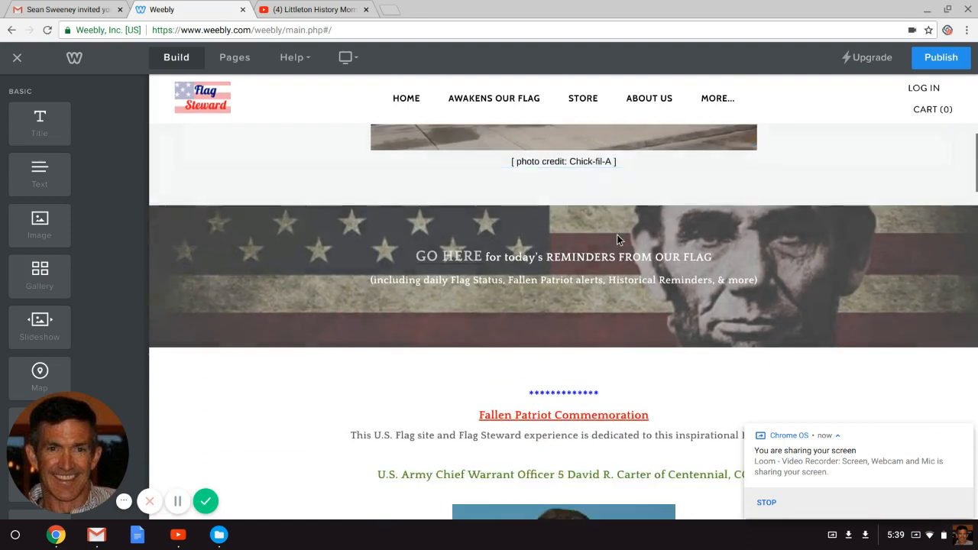
pyautogui.scroll(-1, 617, 239)
pyautogui.scroll(5, 617, 237)
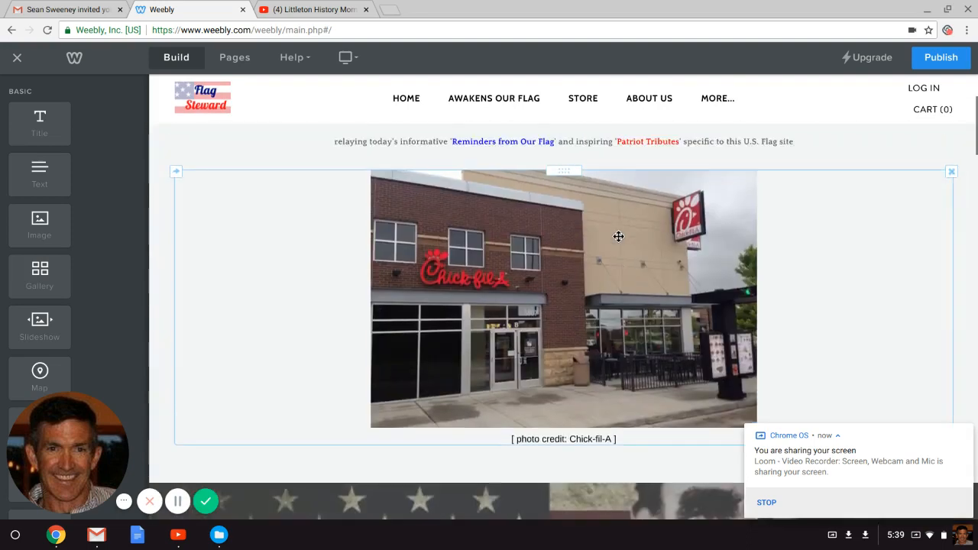
pyautogui.scroll(2, 618, 236)
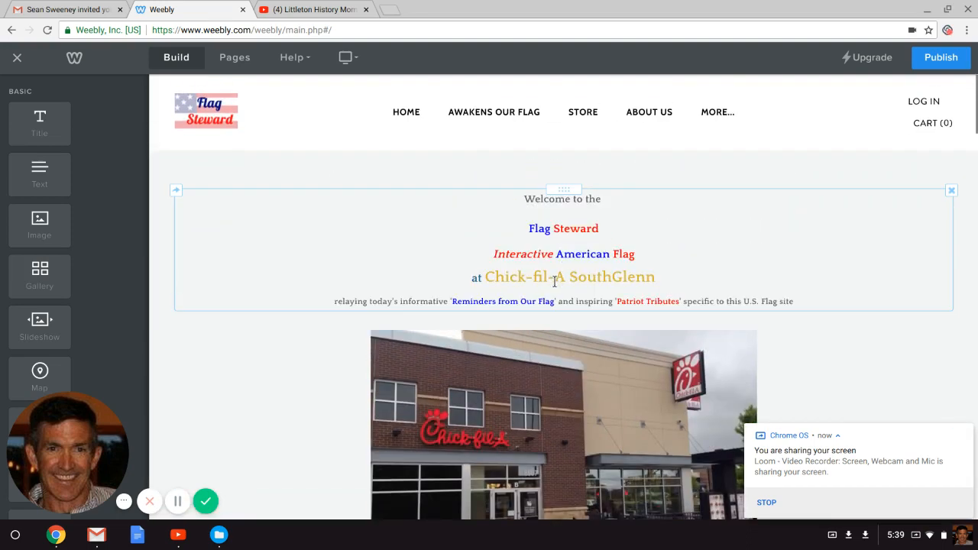
pyautogui.scroll(-5, 555, 283)
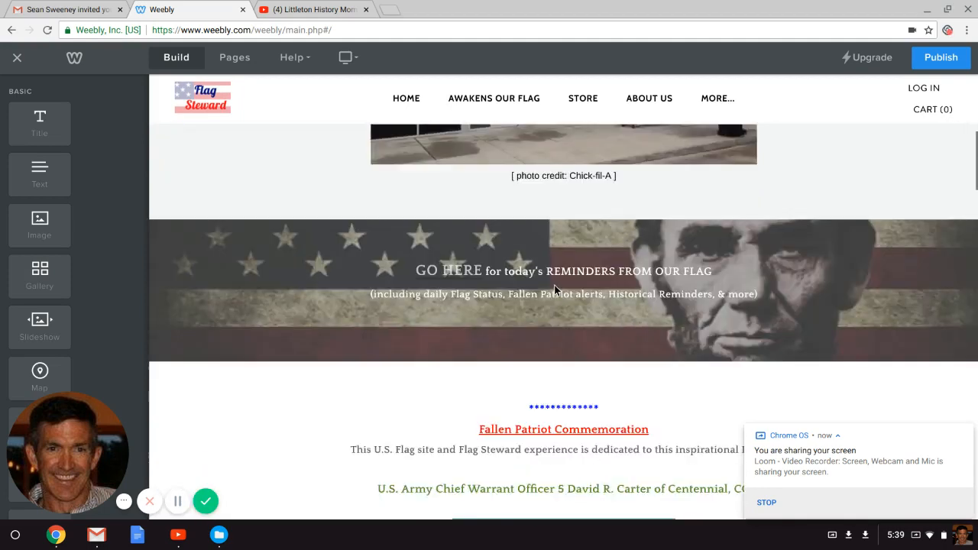
pyautogui.scroll(-7, 555, 290)
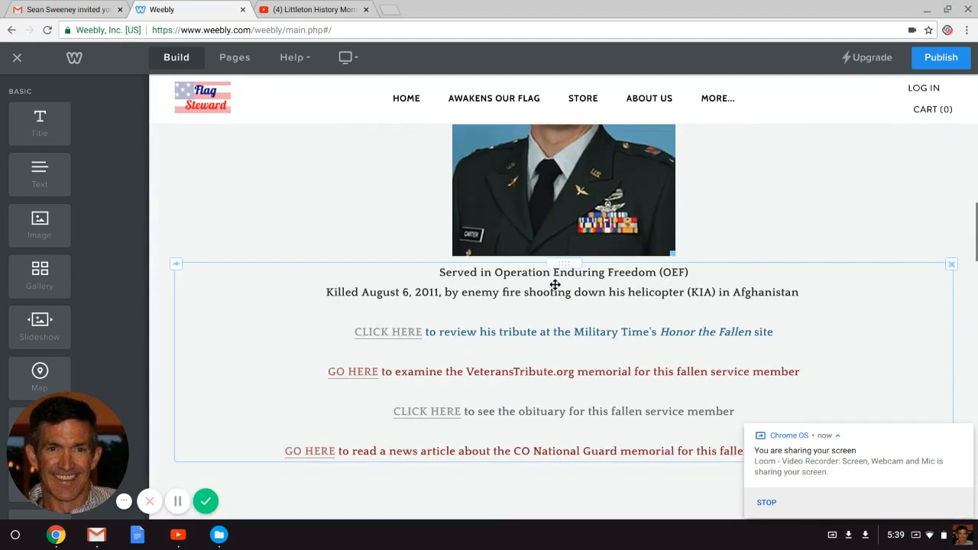
pyautogui.scroll(3, 554, 284)
pyautogui.scroll(-4, 554, 284)
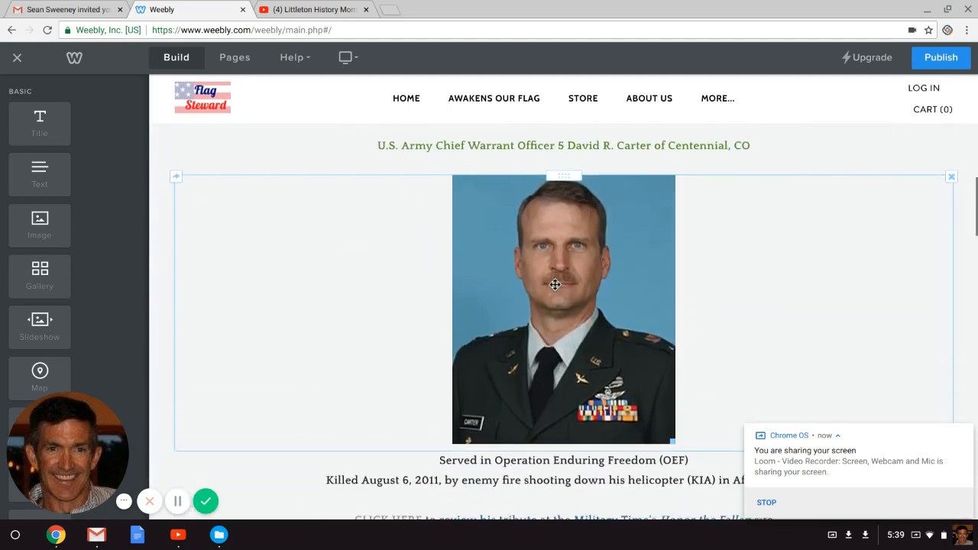
pyautogui.scroll(-6, 554, 282)
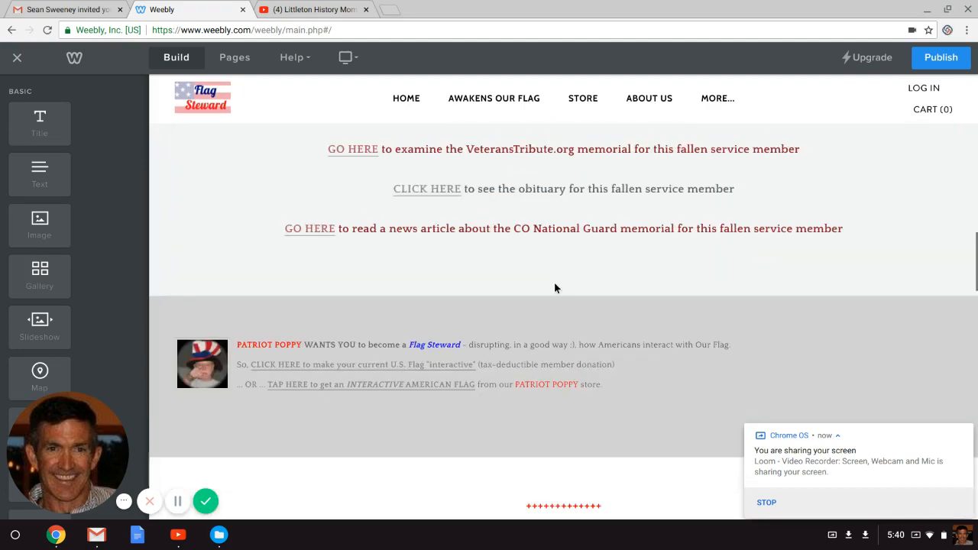
pyautogui.scroll(-1, 555, 282)
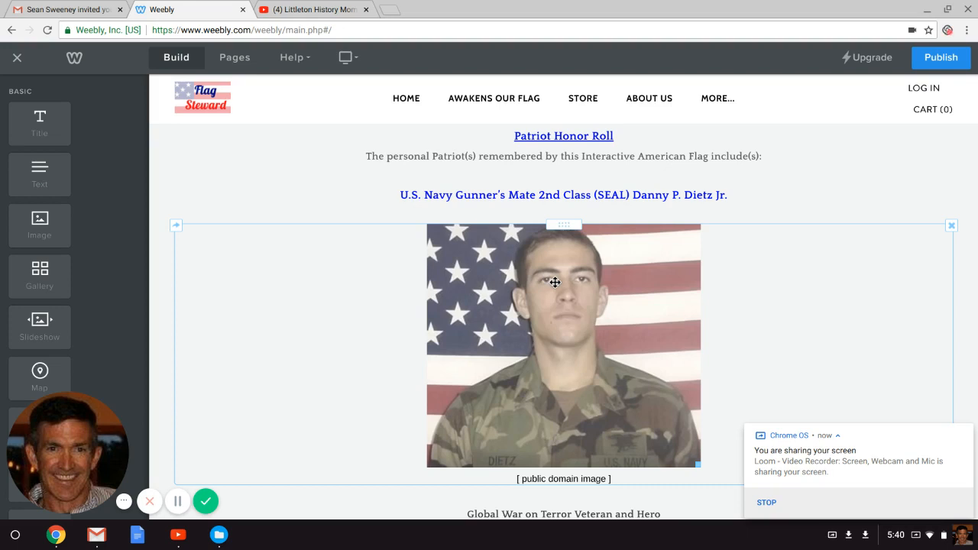
# Examine the Patriot Honor Roll tribute's portrait, biography text and inspirational quote, and the embedded Littleton History Moment video.
pyautogui.scroll(-1, 555, 282)
pyautogui.scroll(1, 555, 282)
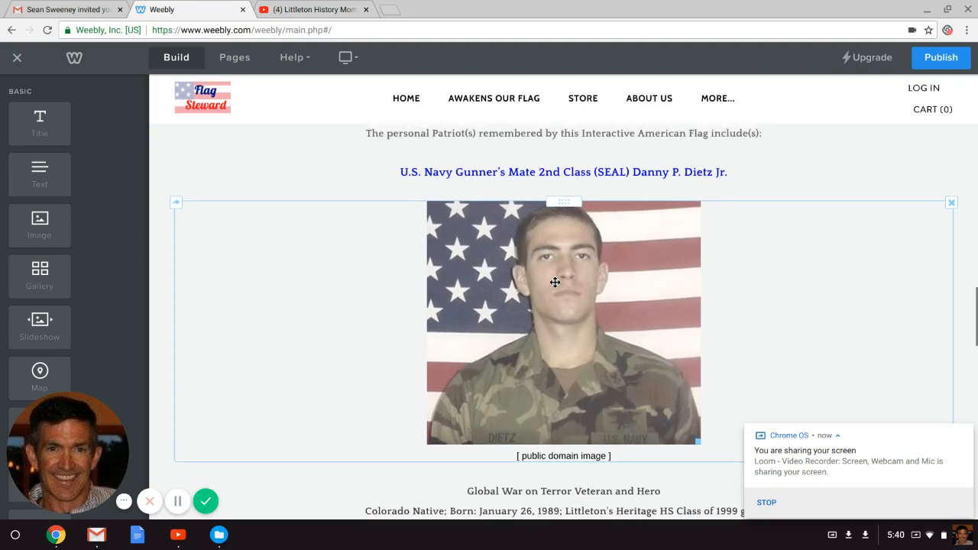
pyautogui.scroll(-1, 555, 282)
pyautogui.scroll(2, 554, 282)
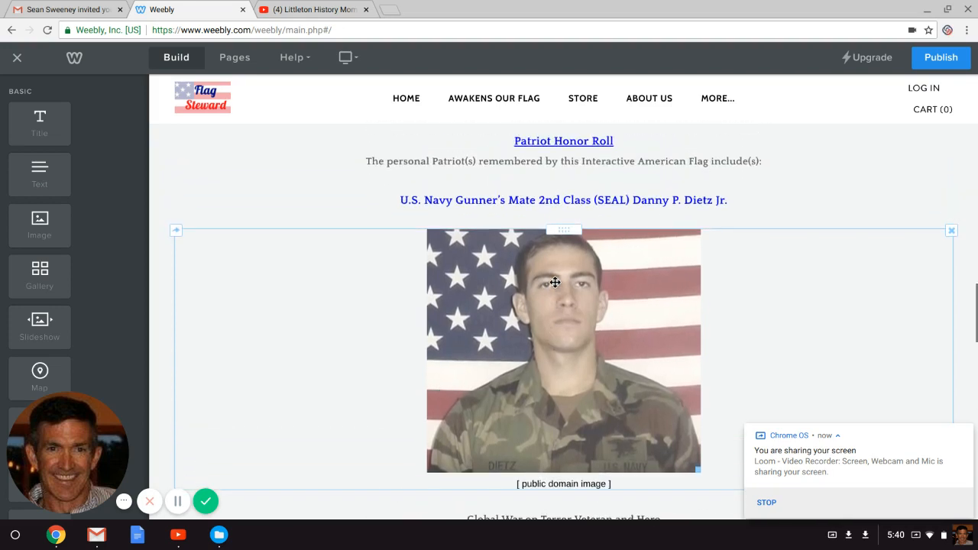
pyautogui.scroll(-2, 555, 282)
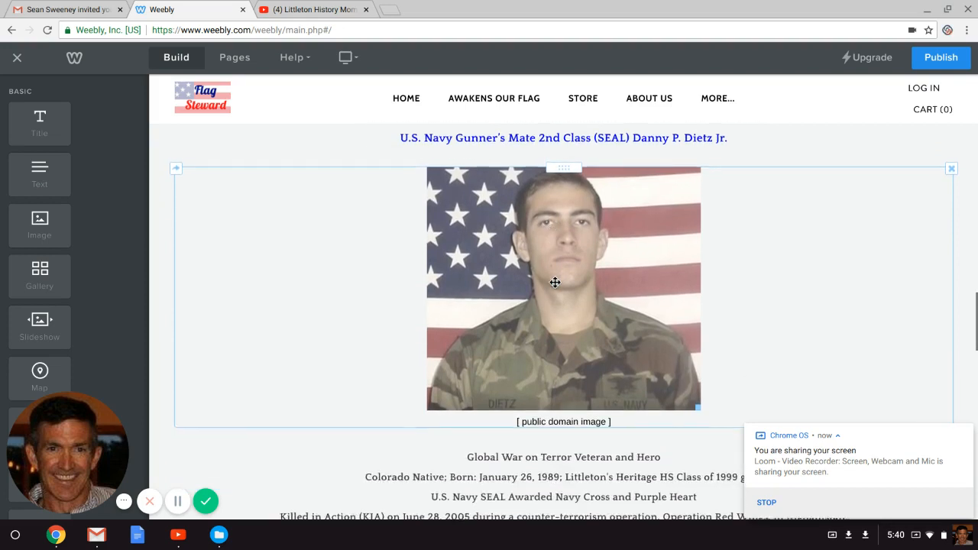
pyautogui.scroll(-1, 555, 282)
pyautogui.scroll(-3, 554, 282)
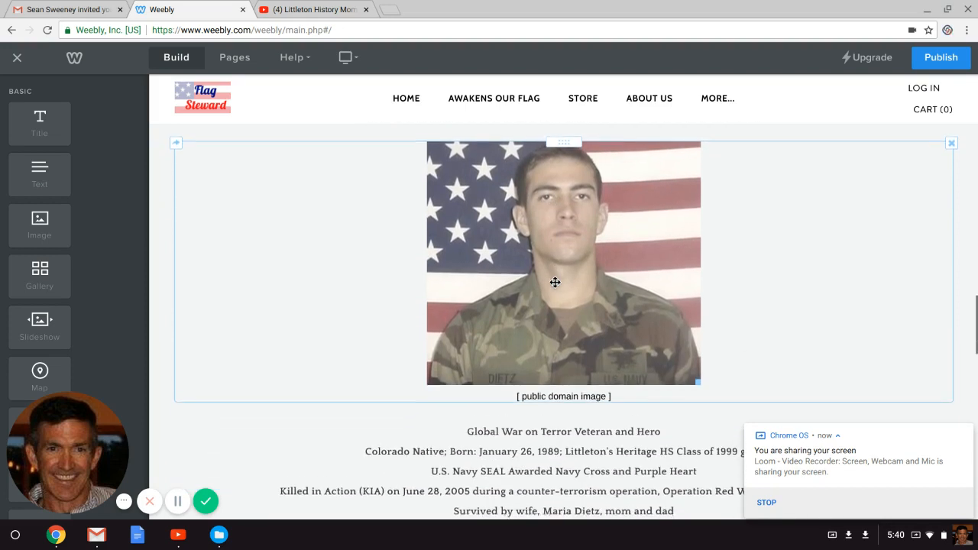
pyautogui.scroll(-3, 554, 282)
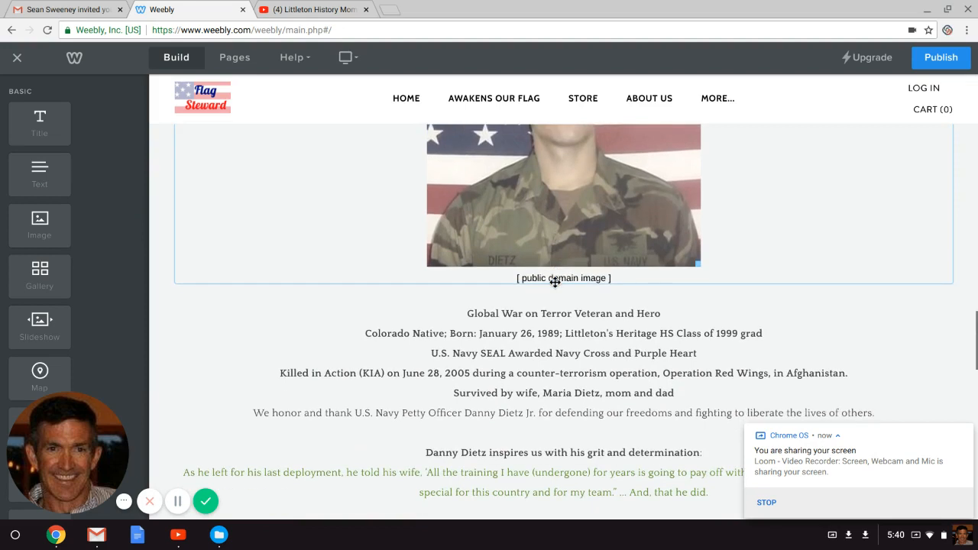
pyautogui.scroll(-6, 555, 282)
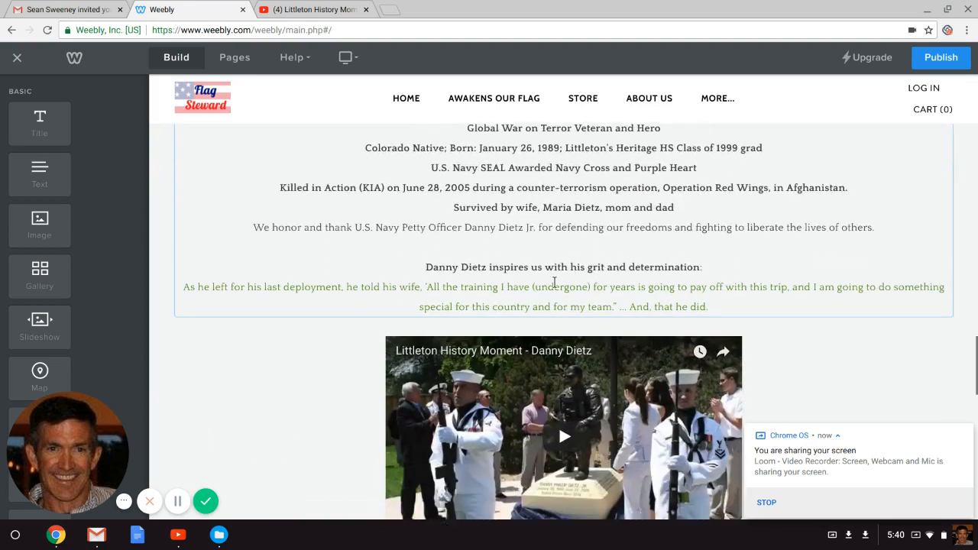
pyautogui.scroll(-2, 555, 285)
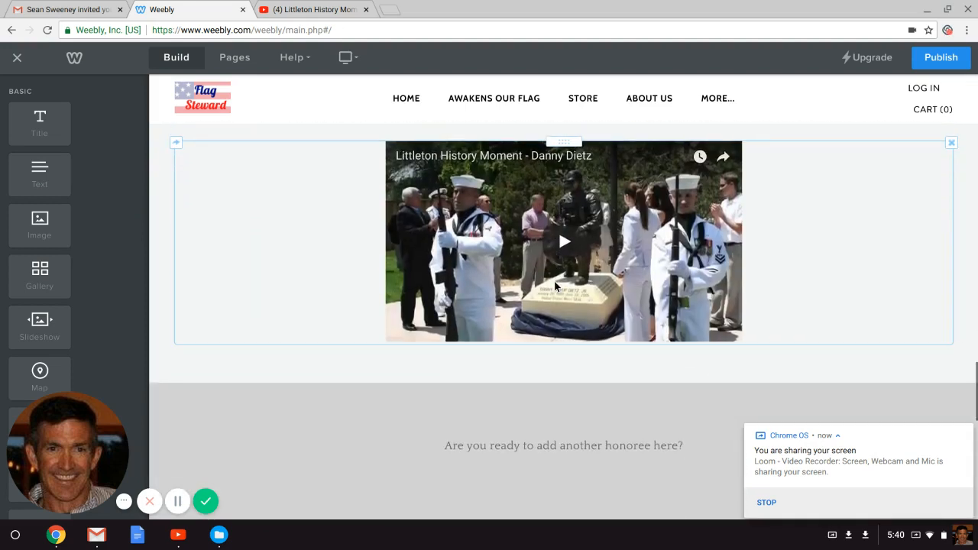
pyautogui.scroll(-2, 554, 285)
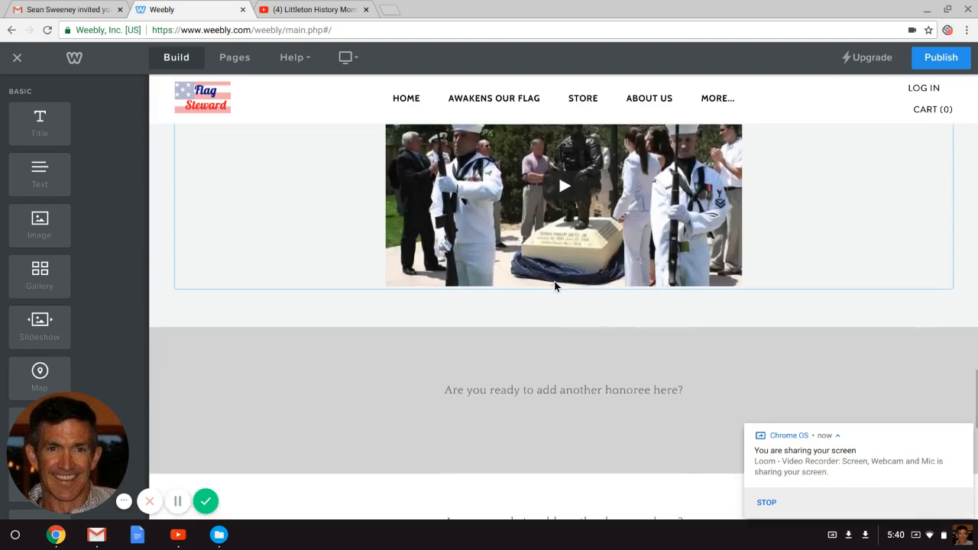
pyautogui.scroll(2, 554, 285)
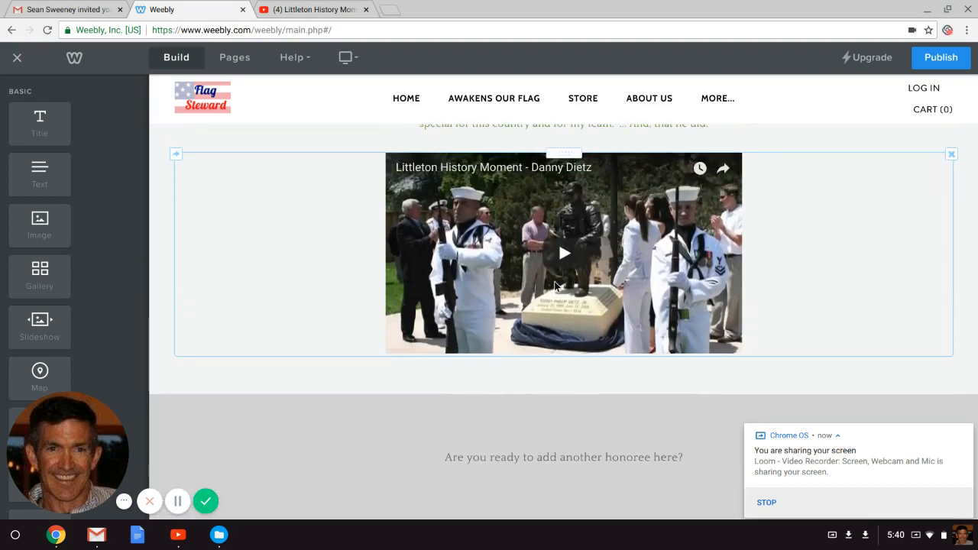
pyautogui.scroll(-1, 555, 286)
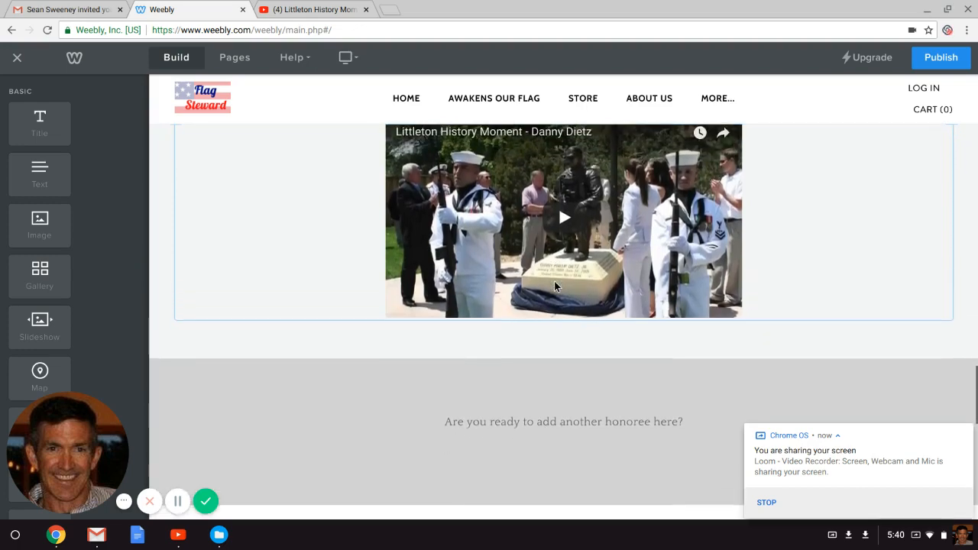
# Check the honoree placeholders below the video and look back over the whole page up to the welcome heading.
pyautogui.scroll(-3, 555, 286)
pyautogui.scroll(-2, 554, 286)
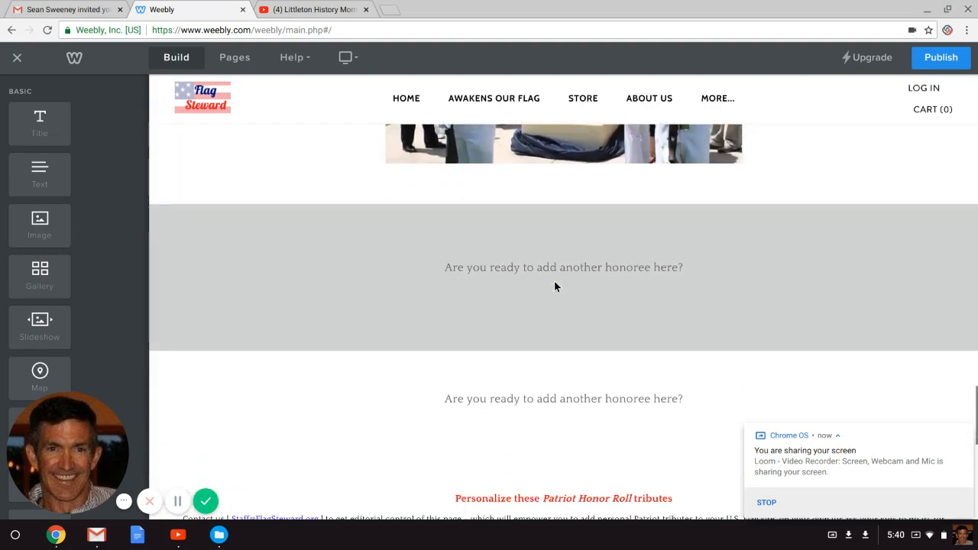
pyautogui.scroll(-1, 555, 286)
pyautogui.scroll(5, 555, 286)
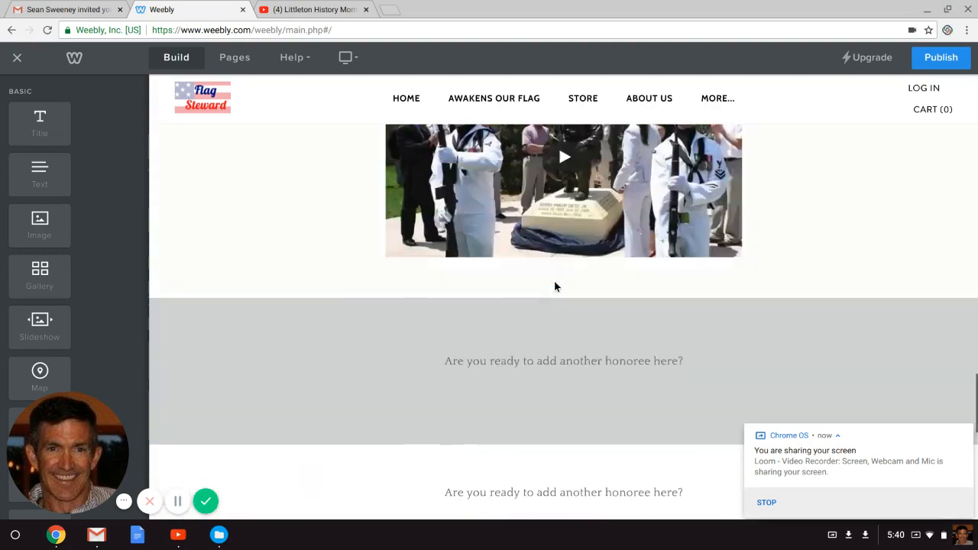
pyautogui.scroll(15, 554, 287)
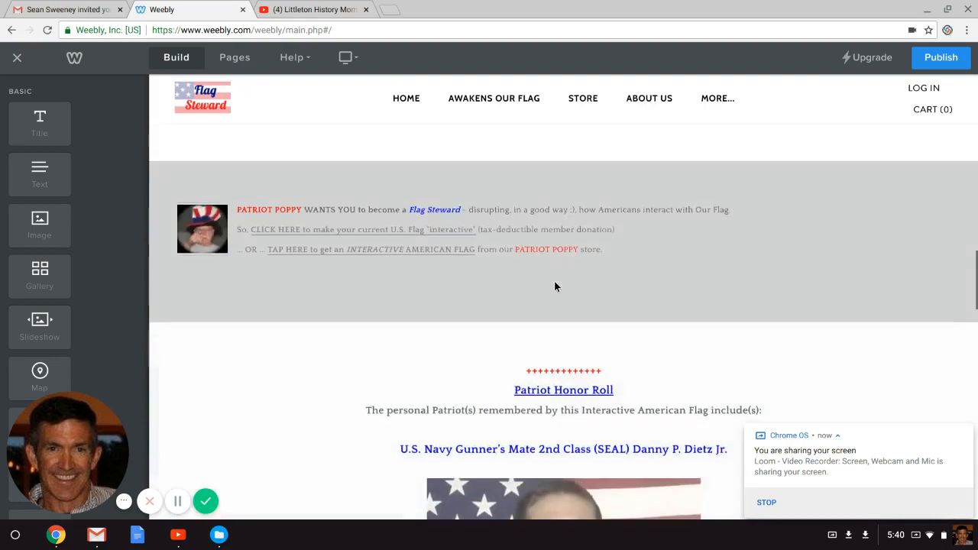
pyautogui.scroll(10, 555, 286)
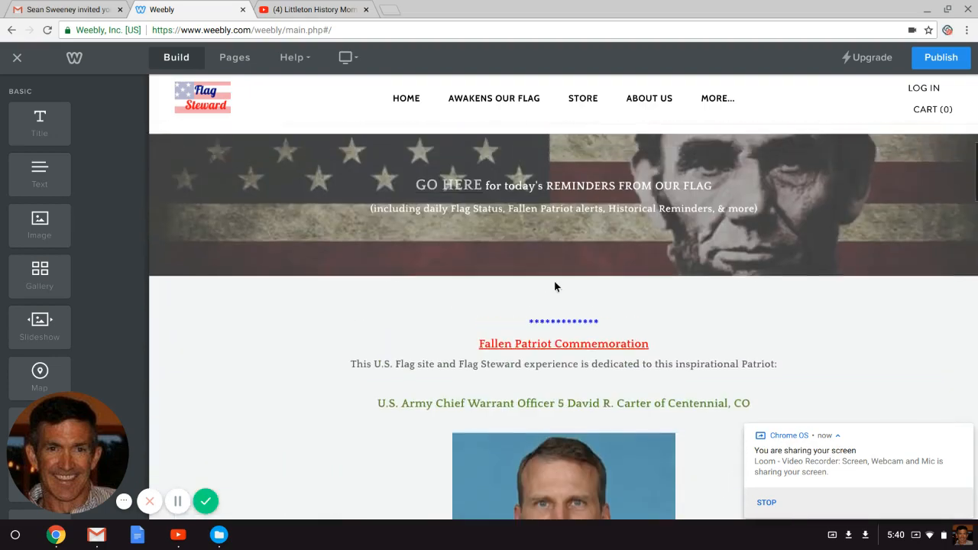
pyautogui.scroll(5, 554, 281)
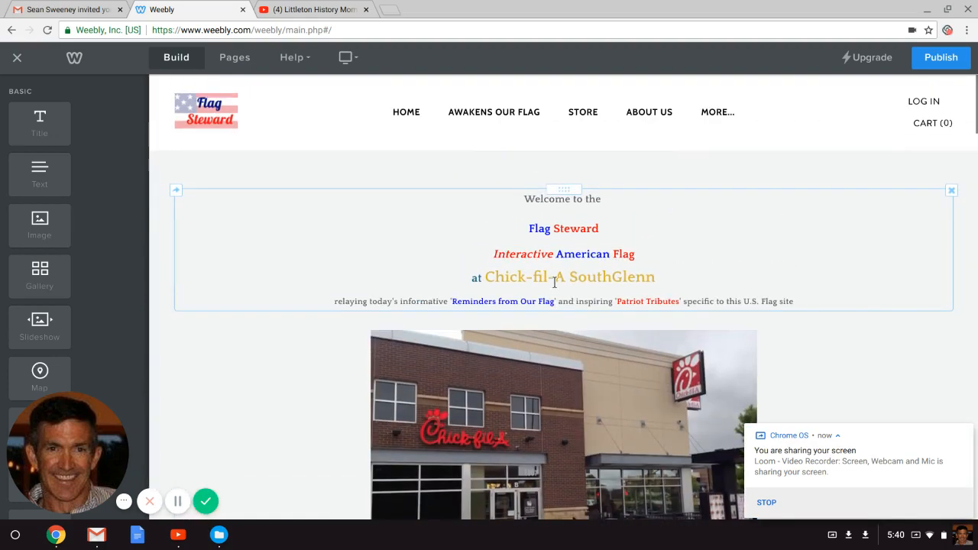